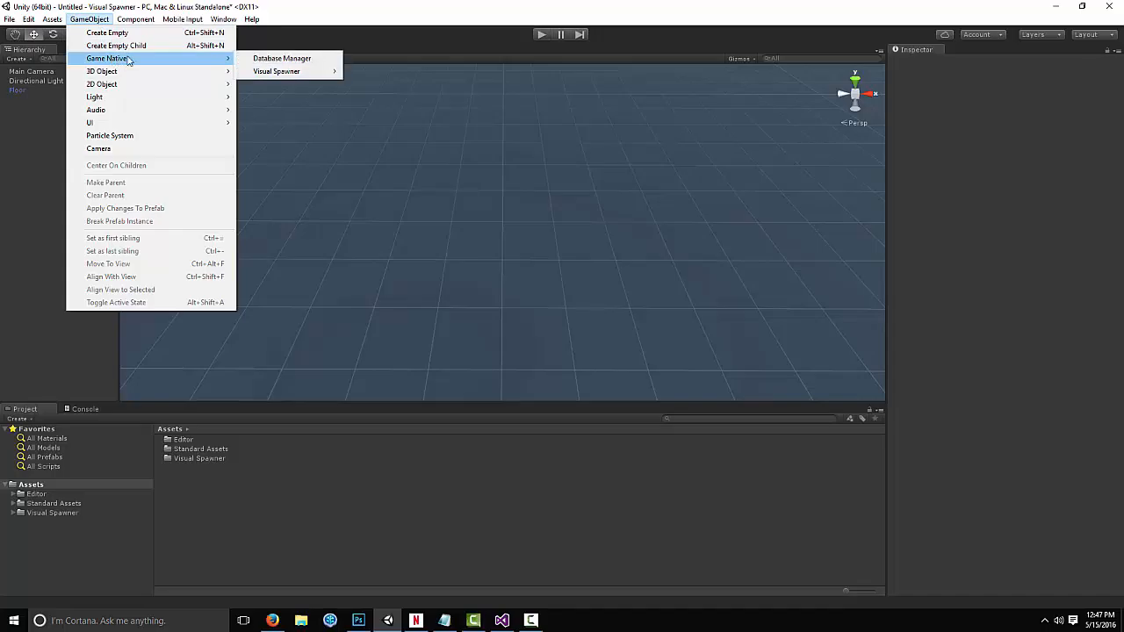
Add a Database Manager object to the scene, select it and inspect its Game Database reference
{"action": "left_click", "coordinate": [270, 60]}
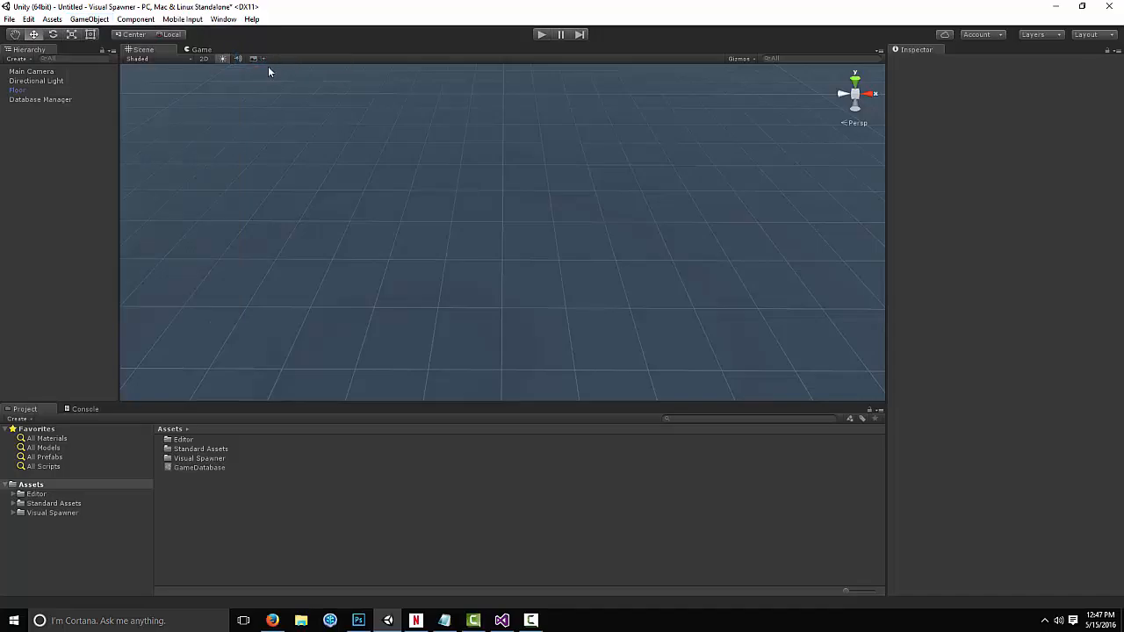
{"action": "left_click", "coordinate": [53, 99]}
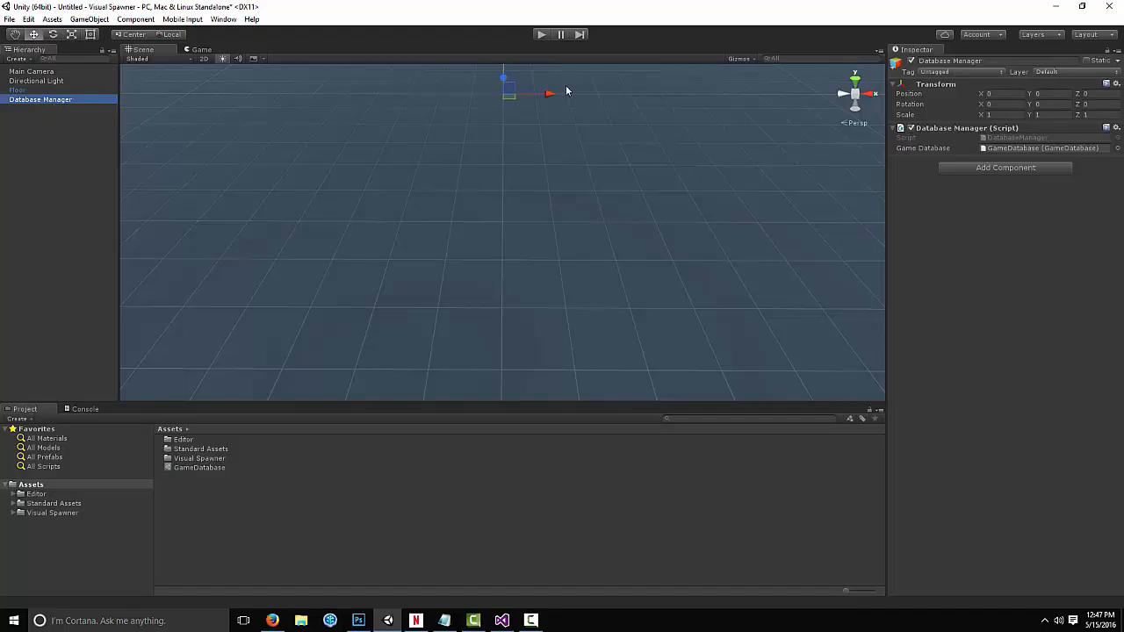
{"action": "left_click", "coordinate": [1012, 149]}
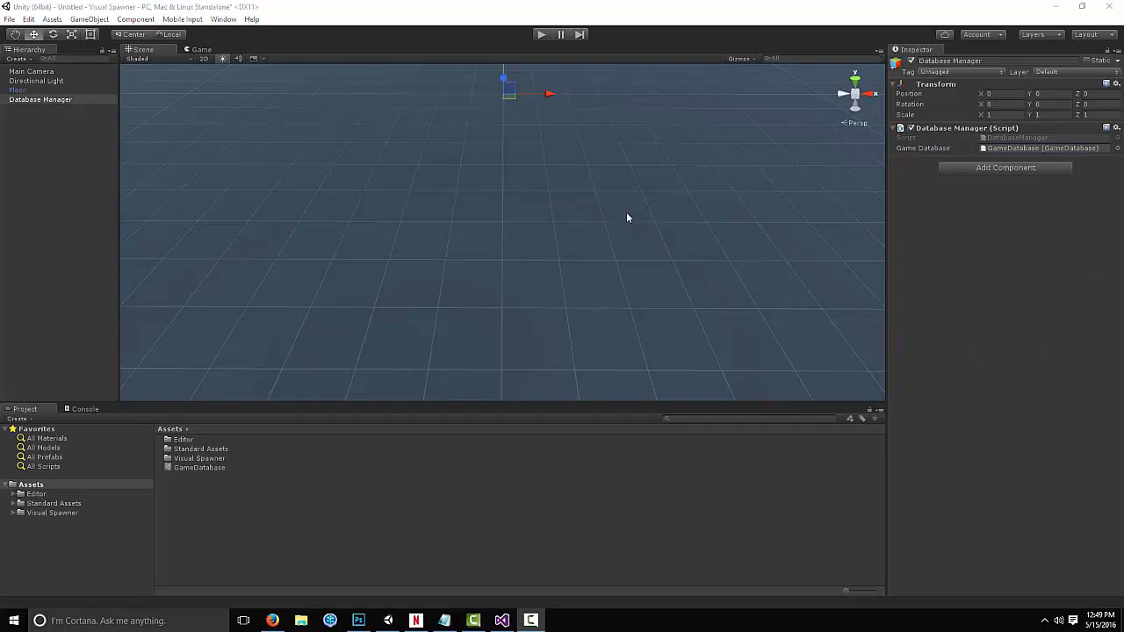
Open the Game Native Item Manager window and move it over the scene view
{"action": "left_click", "coordinate": [223, 18]}
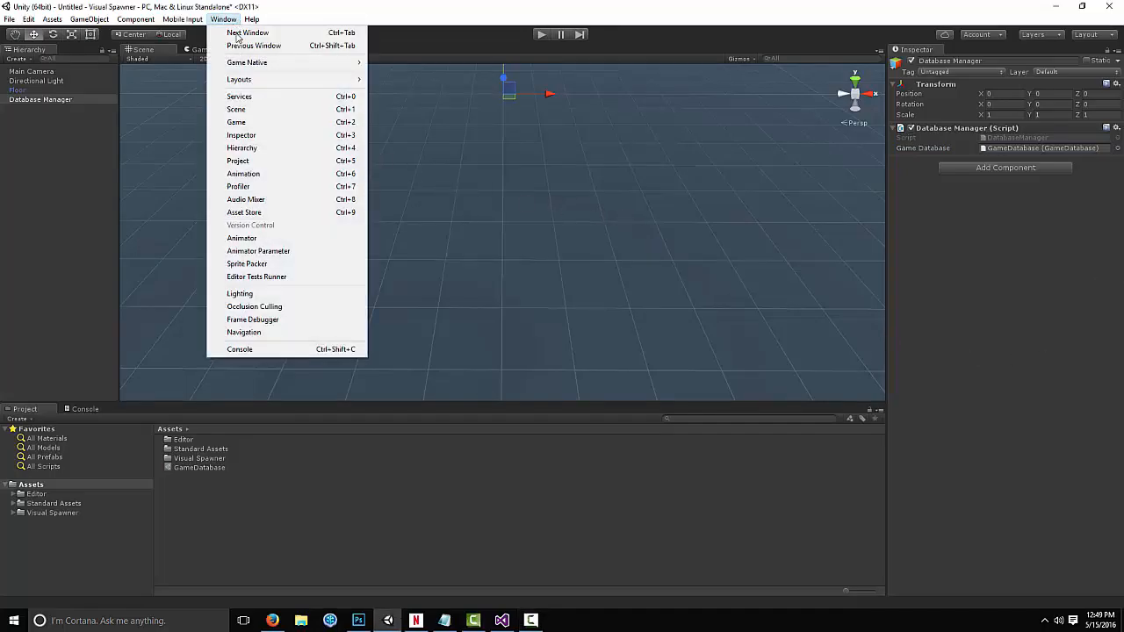
{"action": "mouse_move", "coordinate": [250, 62]}
{"action": "left_click", "coordinate": [398, 75]}
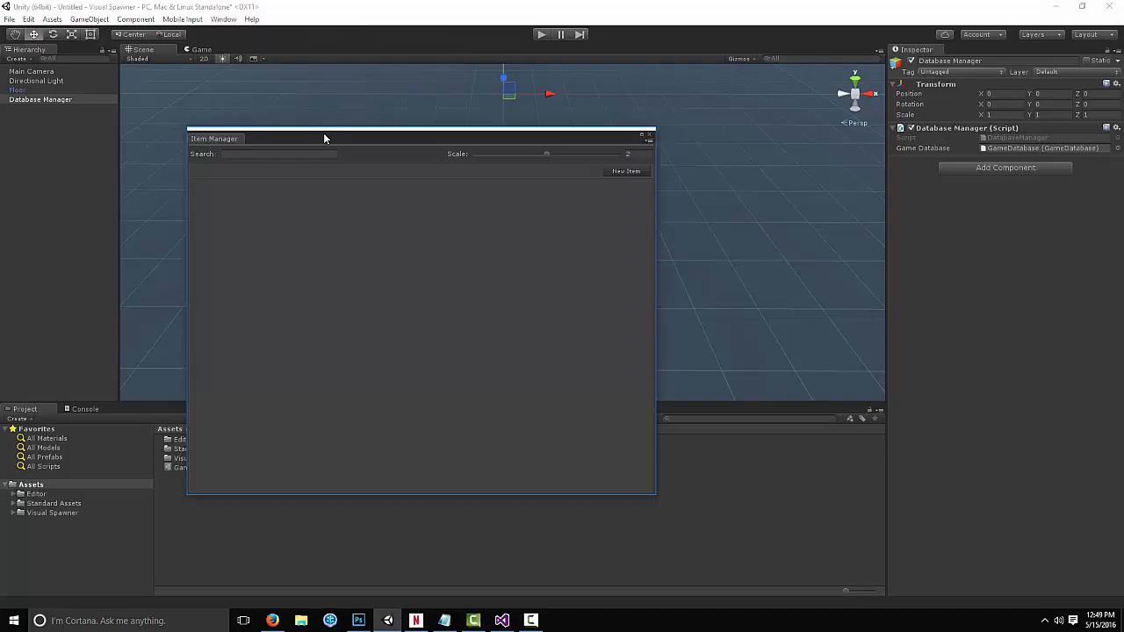
{"action": "left_click_drag", "start_coordinate": [323, 133], "coordinate": [368, 127]}
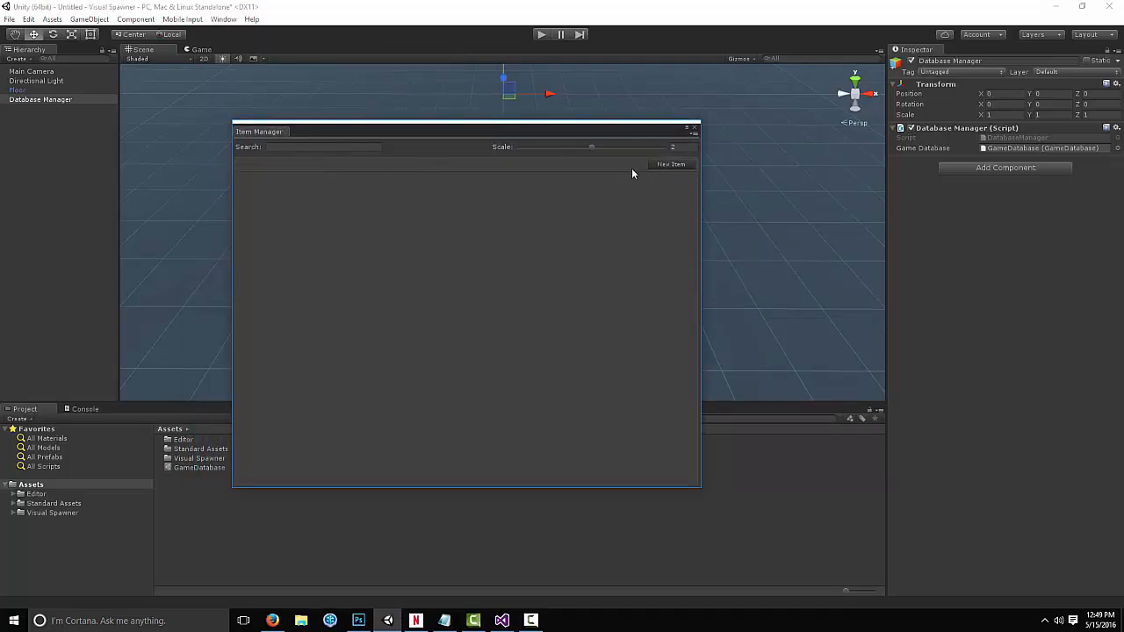
Create a new item named Chest with the description "This container can hold items!"
{"action": "left_click", "coordinate": [672, 165]}
{"action": "left_click", "coordinate": [257, 205]}
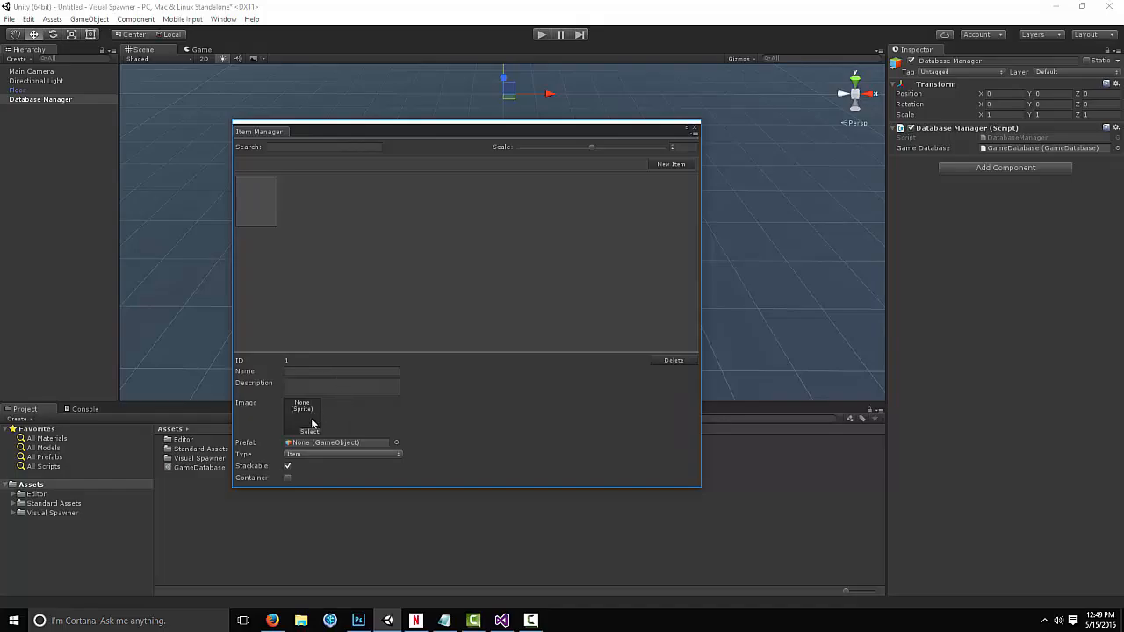
{"action": "left_click", "coordinate": [304, 372]}
{"action": "type", "text": "Chest"}
{"action": "key", "text": "Tab"}
{"action": "type", "text": "This container can hold items!"}
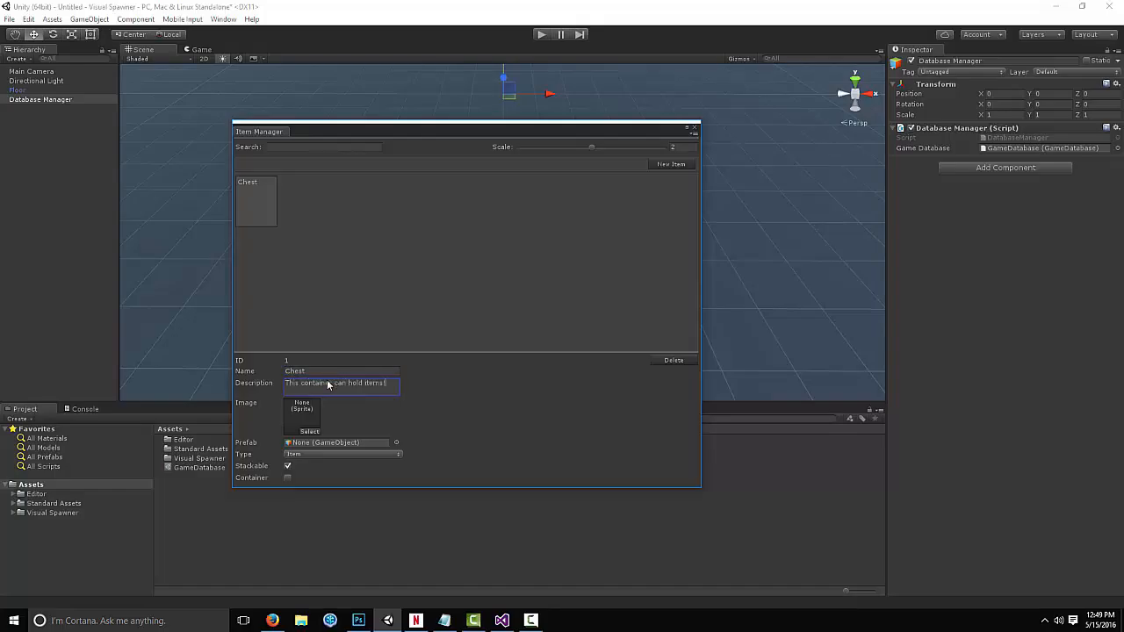
Assign the chest sprite as the Chest item's image and the Demo - Chest prefab as its prefab
{"action": "left_click", "coordinate": [309, 431]}
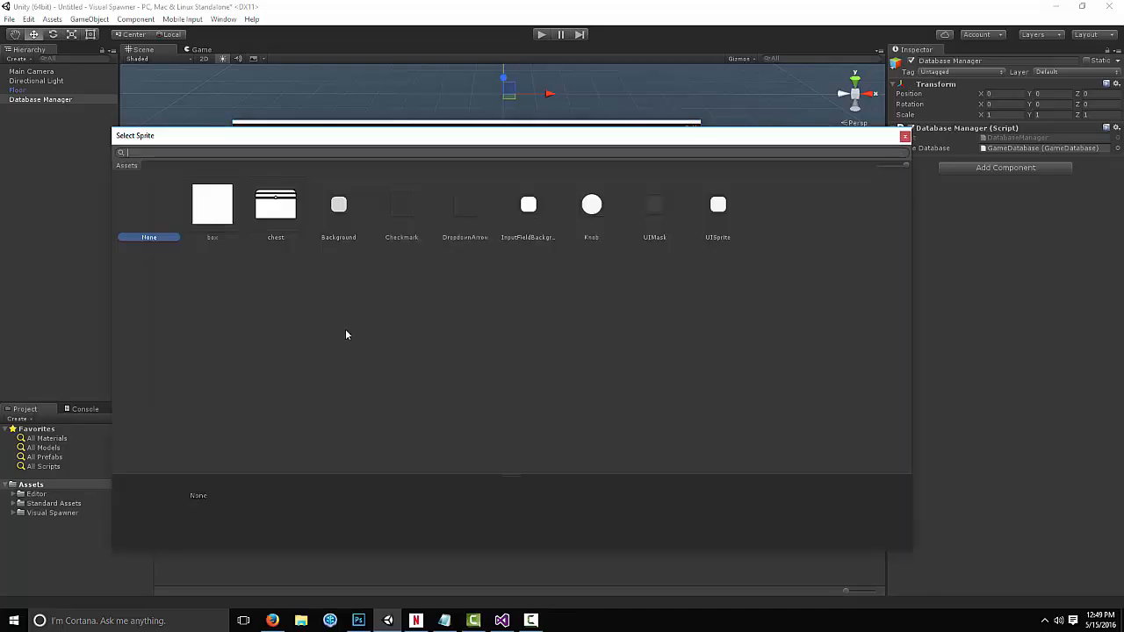
{"action": "left_click", "coordinate": [285, 207]}
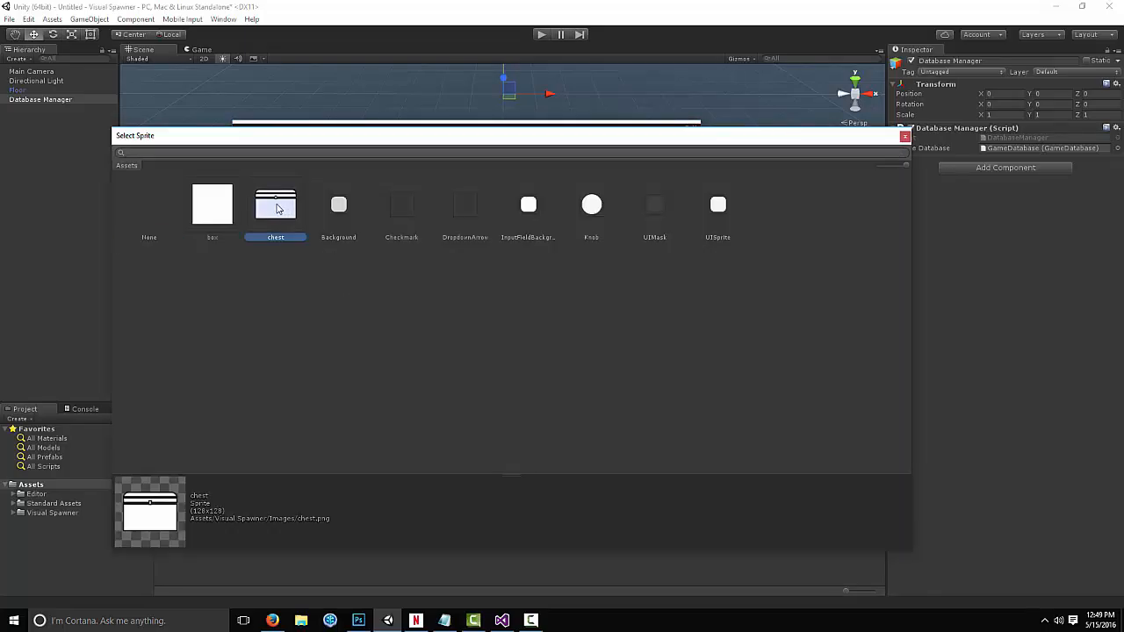
{"action": "double_click", "coordinate": [279, 208]}
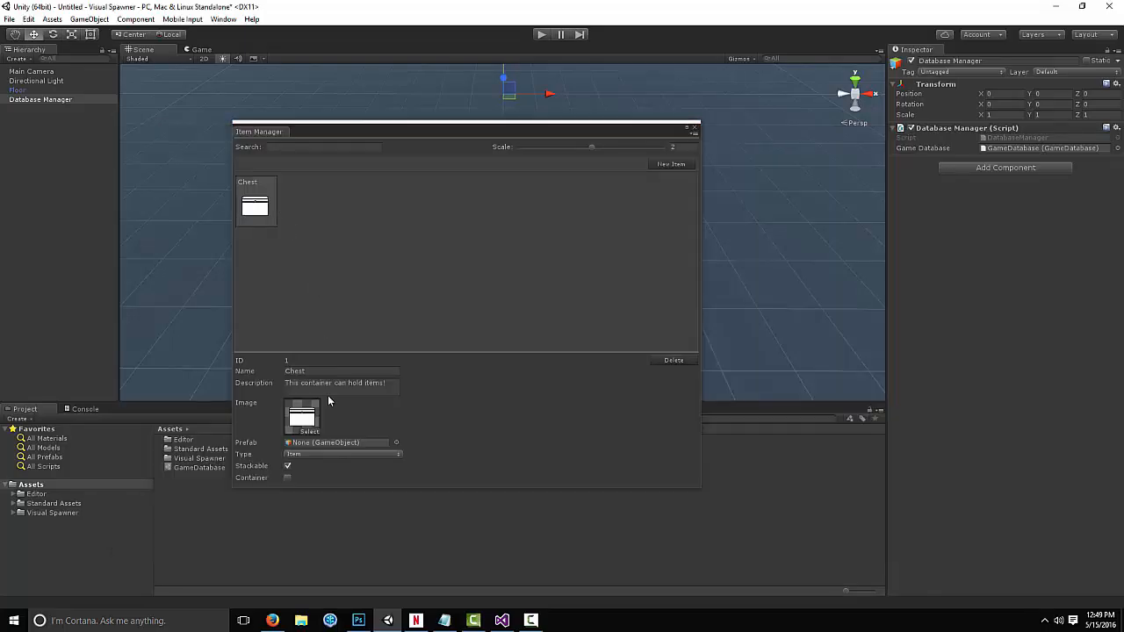
{"action": "left_click", "coordinate": [394, 443]}
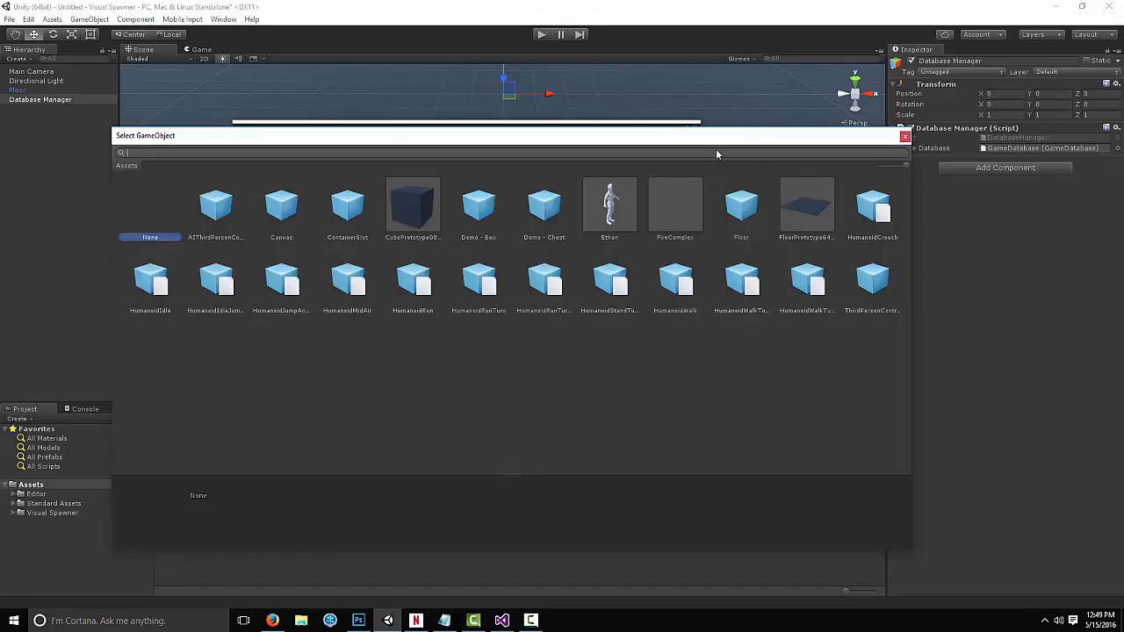
{"action": "type", "text": "demo"}
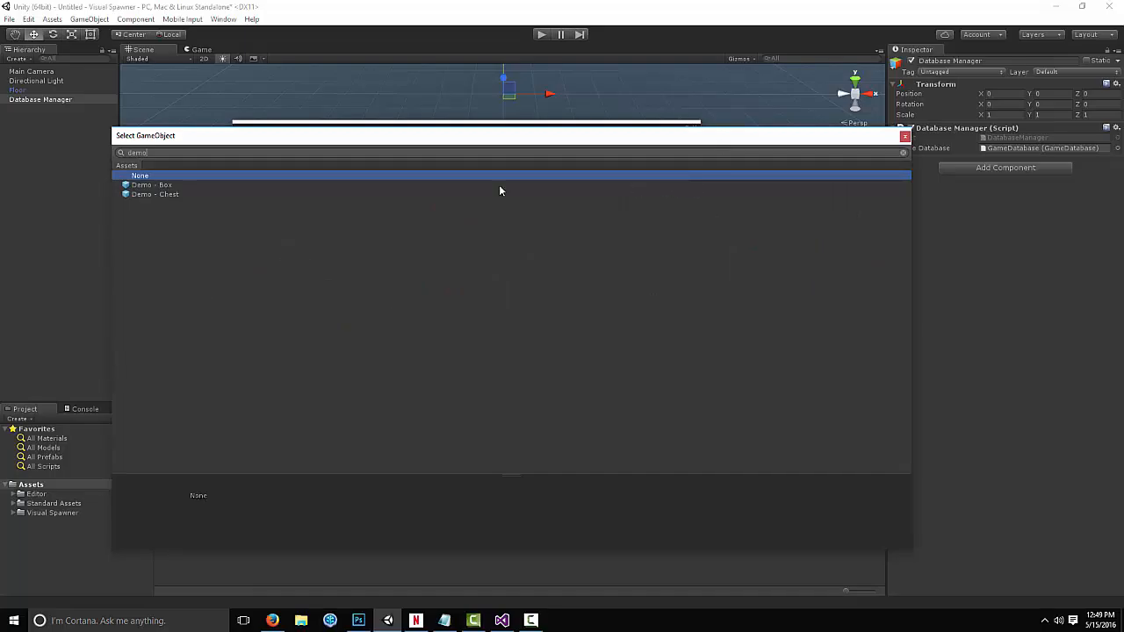
{"action": "left_click", "coordinate": [144, 195]}
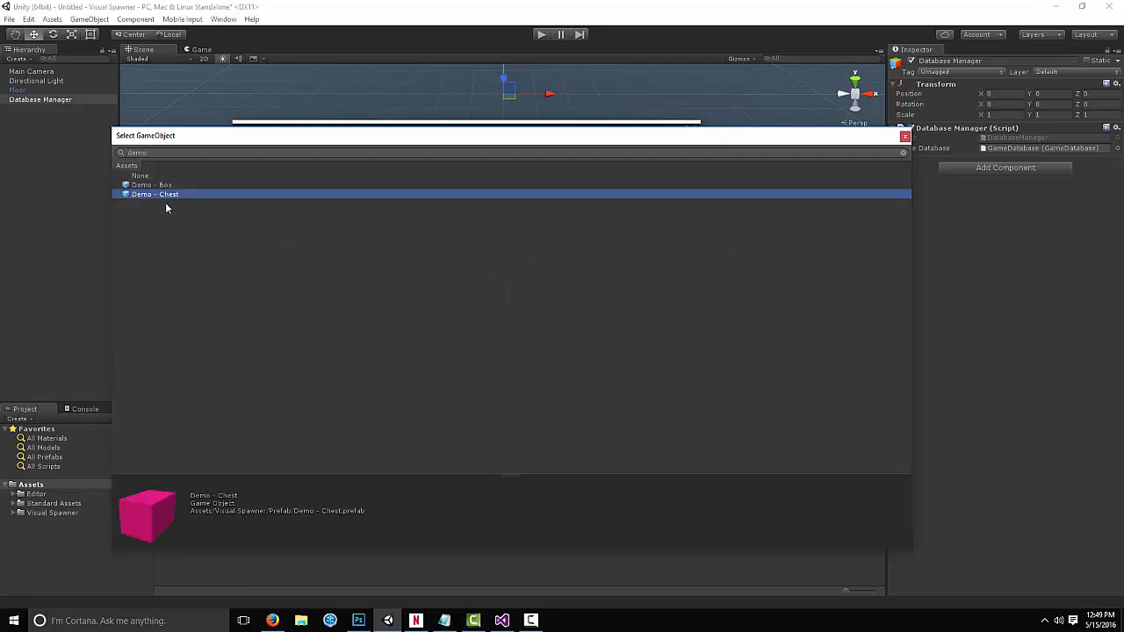
{"action": "left_click_drag", "start_coordinate": [194, 526], "coordinate": [165, 531]}
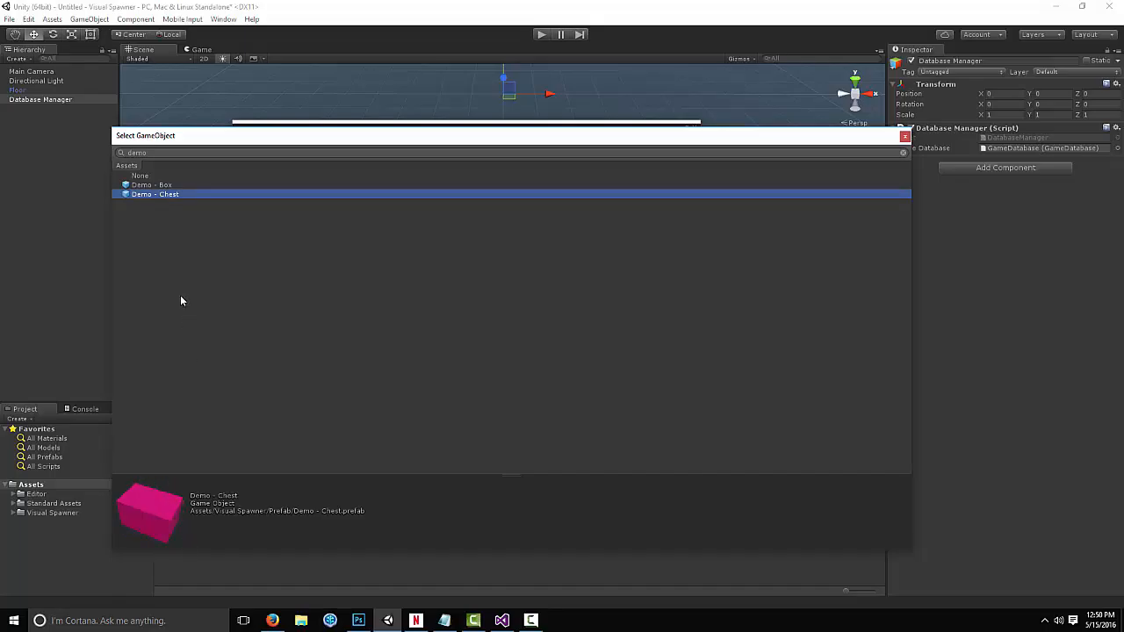
{"action": "double_click", "coordinate": [160, 195]}
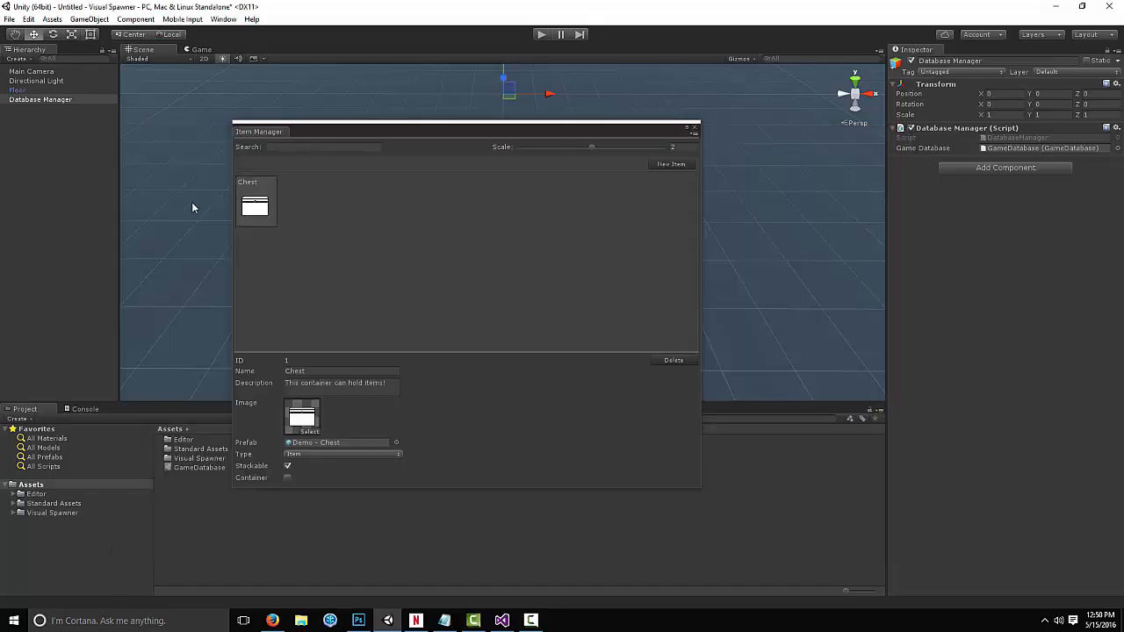
Set the Chest item's type to Item and toggle its Stackable and Container options
{"action": "left_click", "coordinate": [300, 456]}
{"action": "left_click", "coordinate": [294, 464]}
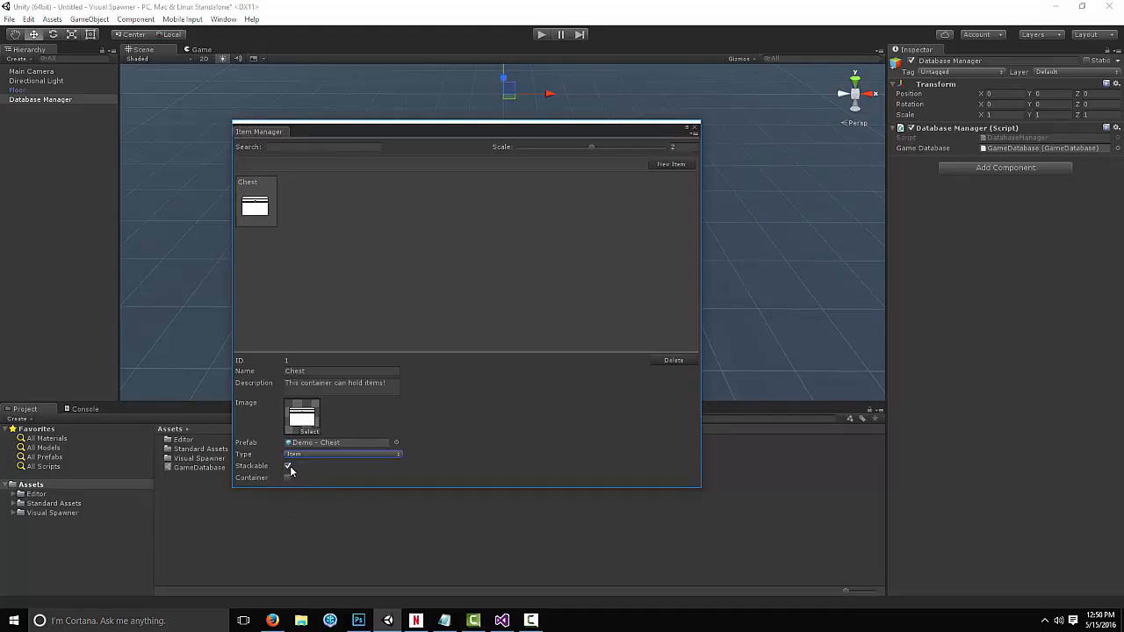
{"action": "left_click", "coordinate": [288, 467]}
{"action": "left_click", "coordinate": [288, 478]}
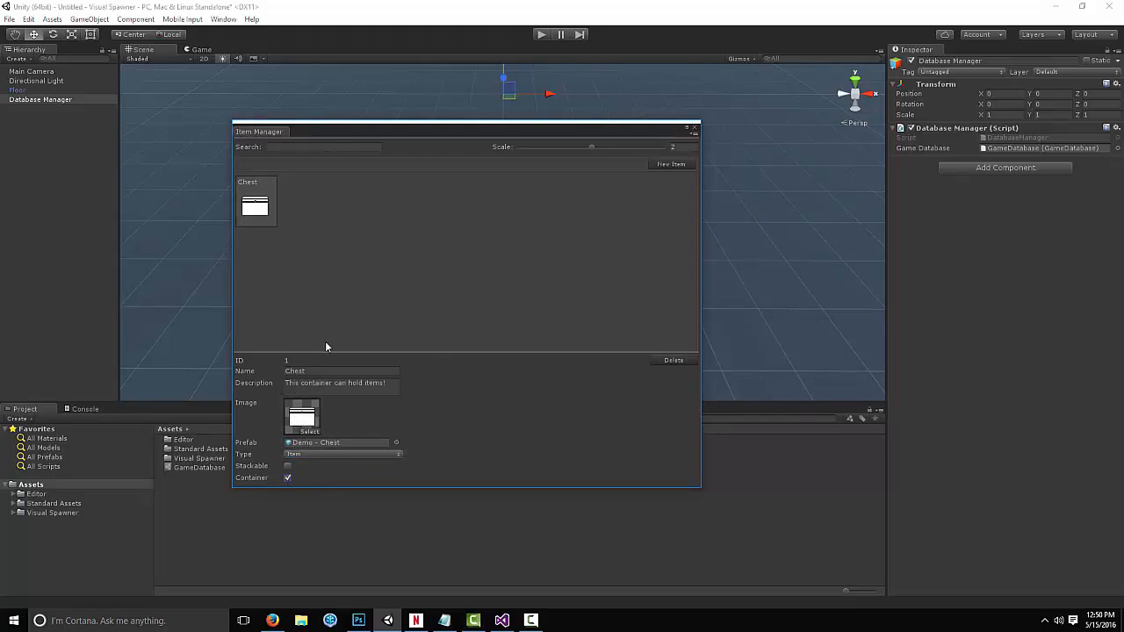
Create a second item named Box with the description "This is just a box!"
{"action": "left_click", "coordinate": [665, 165]}
{"action": "left_click", "coordinate": [317, 194]}
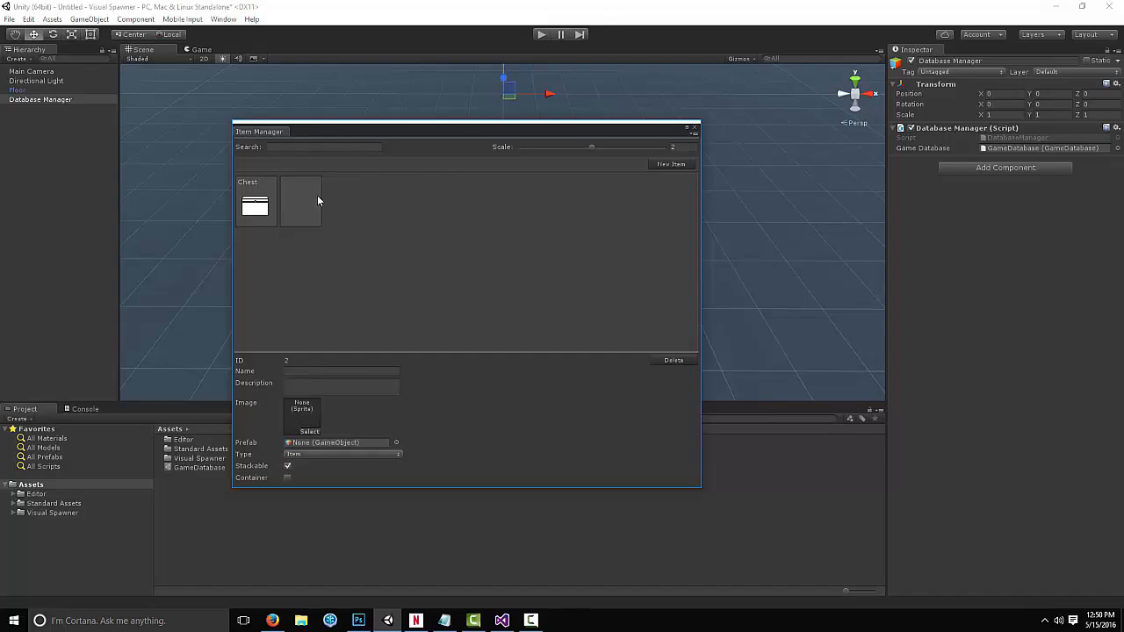
{"action": "left_click", "coordinate": [304, 370]}
{"action": "type", "text": "Box"}
{"action": "left_click", "coordinate": [311, 391]}
{"action": "type", "text": "This is just "}
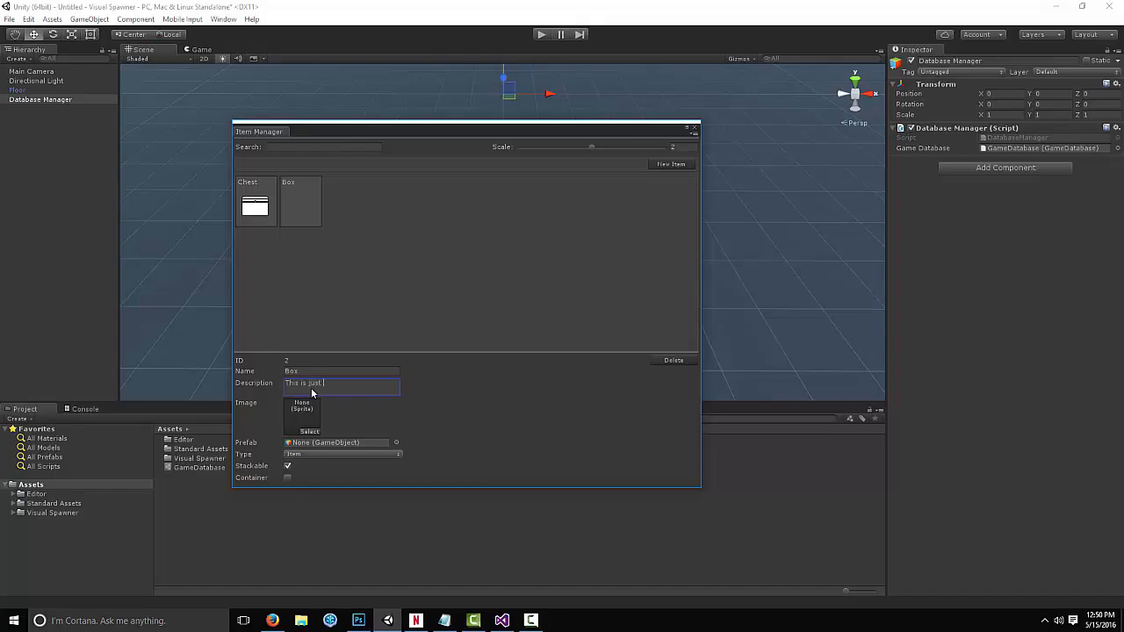
{"action": "type", "text": "a box."}
Assign the box sprite as the Box item's image and the Demo - Box prefab as its prefab
{"action": "left_click", "coordinate": [309, 431]}
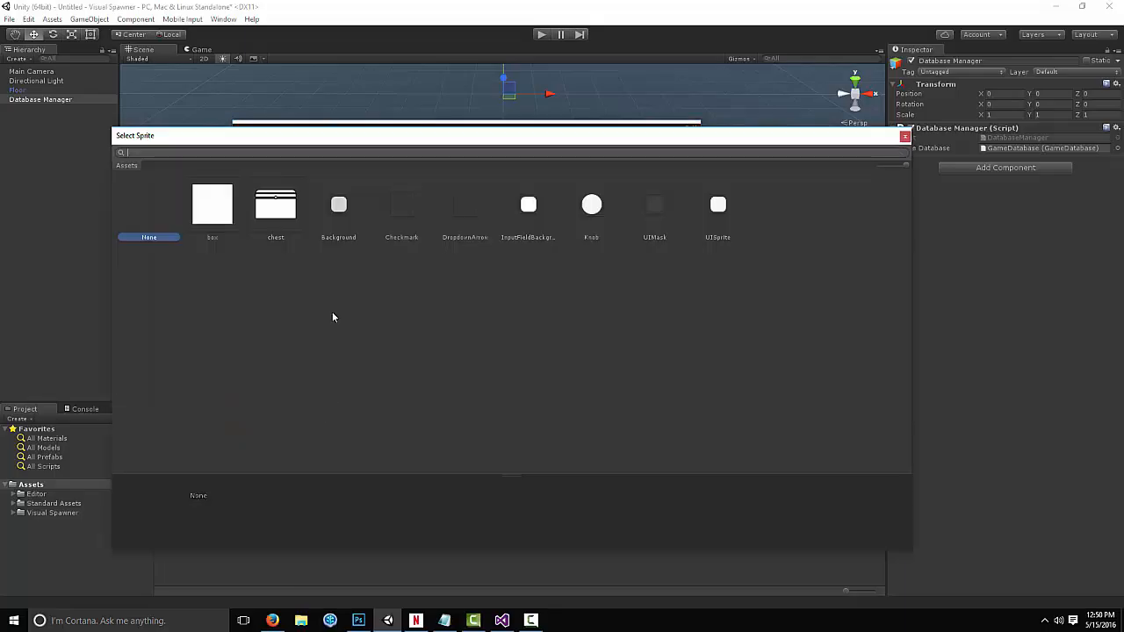
{"action": "double_click", "coordinate": [221, 210]}
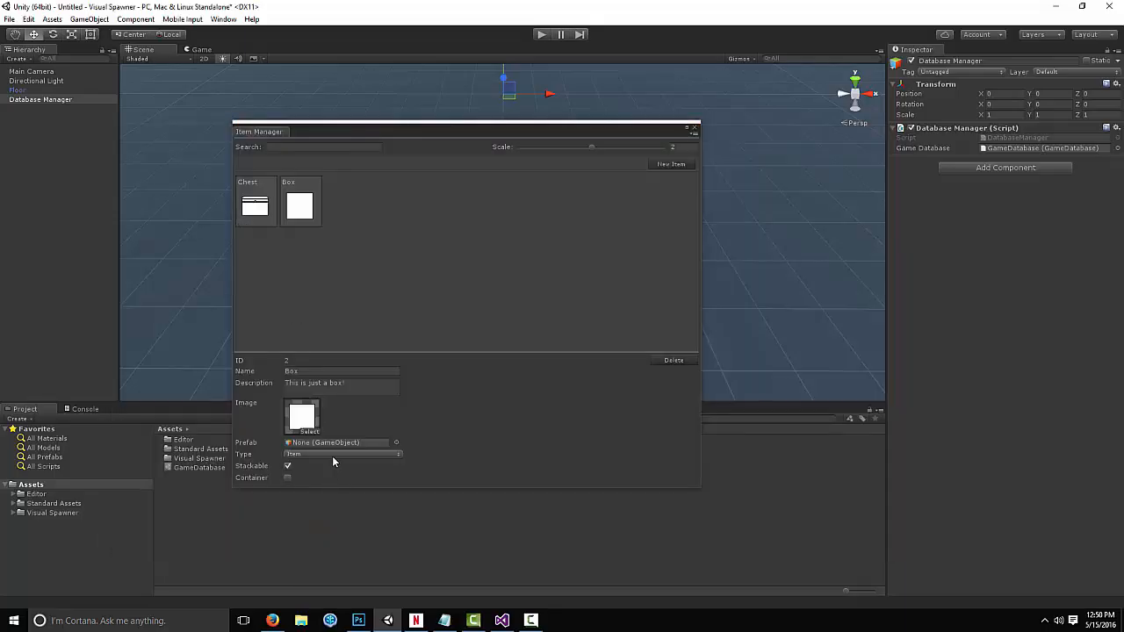
{"action": "left_click", "coordinate": [396, 442]}
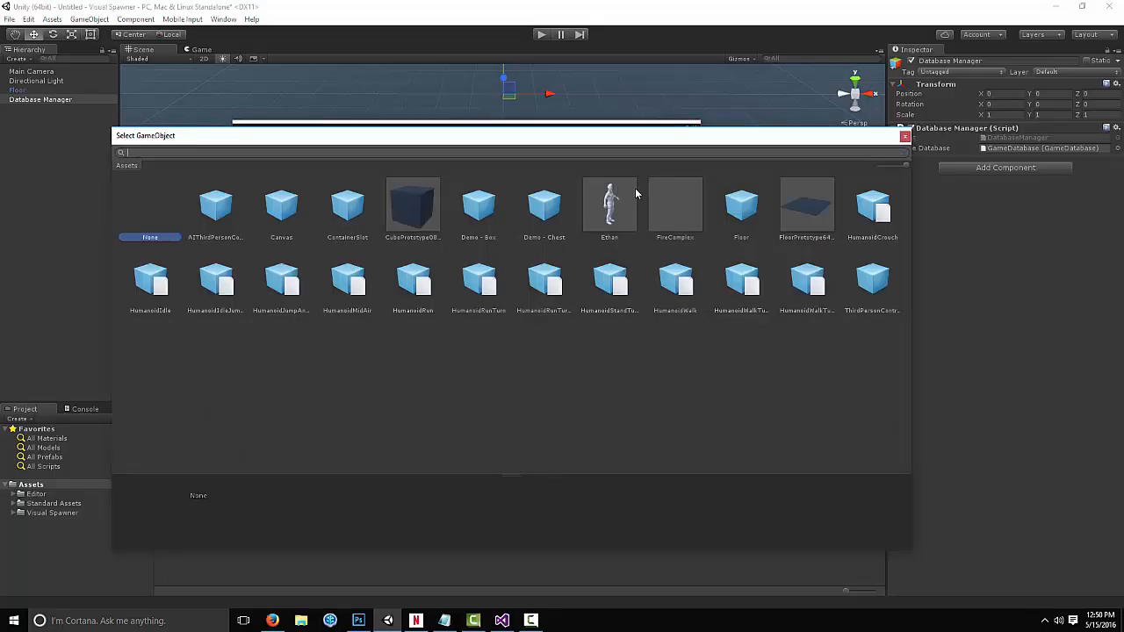
{"action": "type", "text": "demo"}
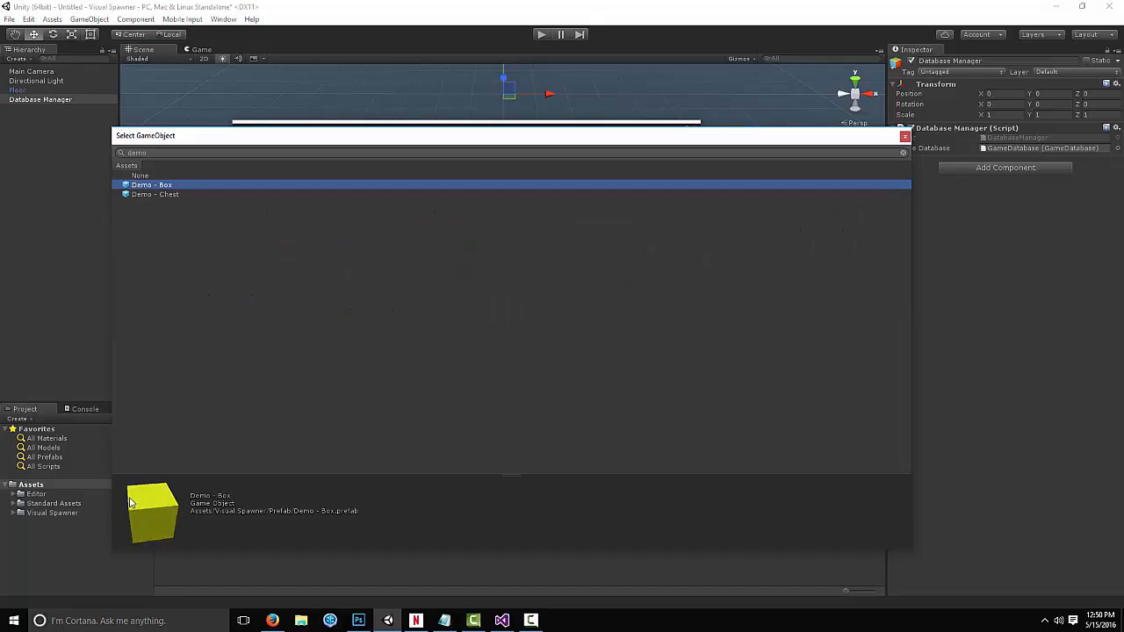
{"action": "double_click", "coordinate": [159, 185]}
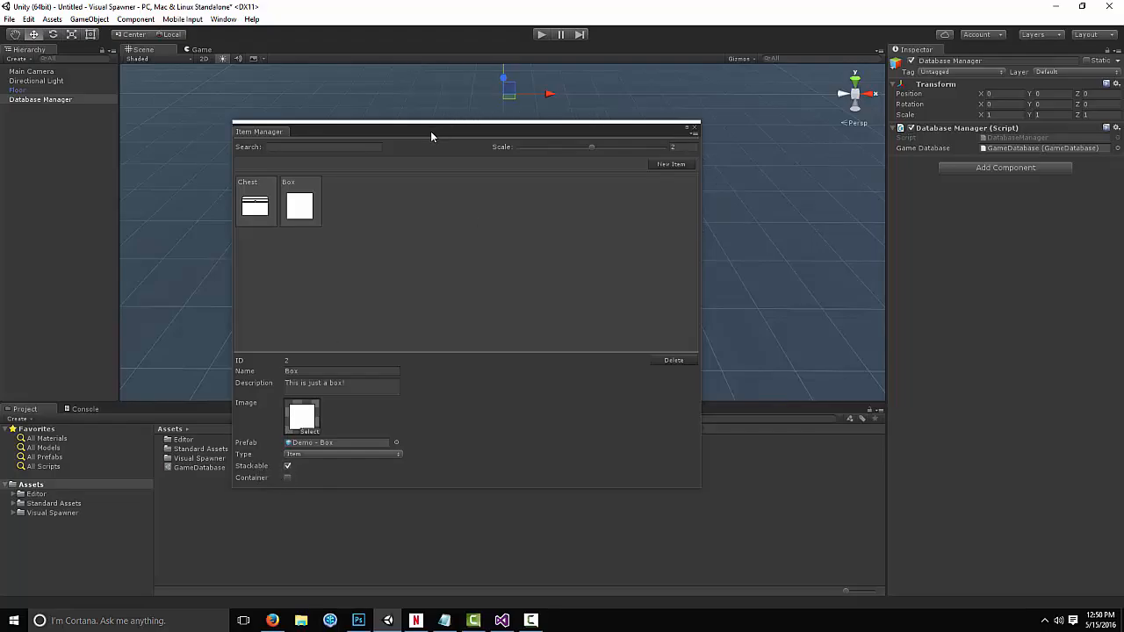
Dock the Item Manager window as a tab beside the Game view and return to the Scene view
{"action": "left_click_drag", "start_coordinate": [450, 133], "coordinate": [547, 136]}
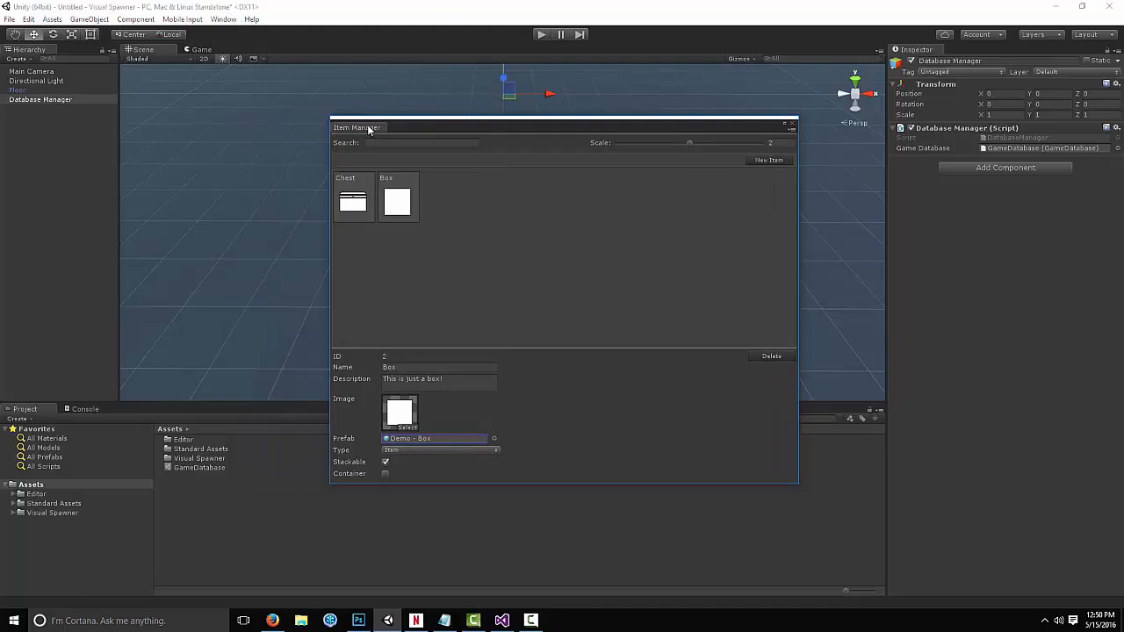
{"action": "left_click_drag", "start_coordinate": [371, 129], "coordinate": [272, 50]}
{"action": "left_click", "coordinate": [150, 51]}
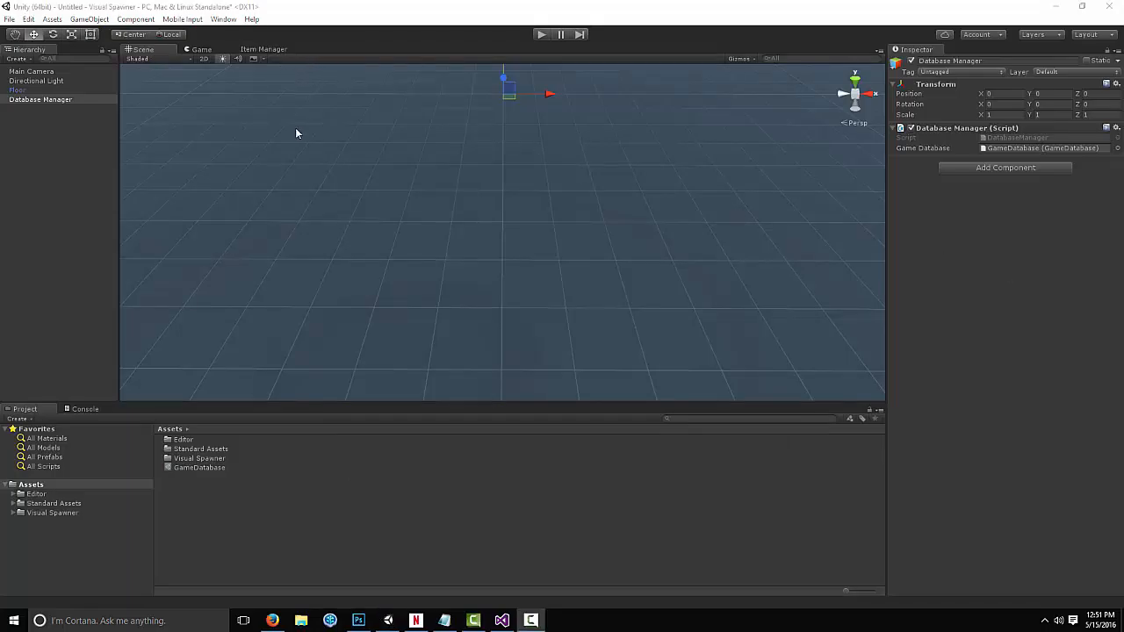
Open the Game Native Loot Packages window and reposition it over the scene view
{"action": "left_click", "coordinate": [223, 19]}
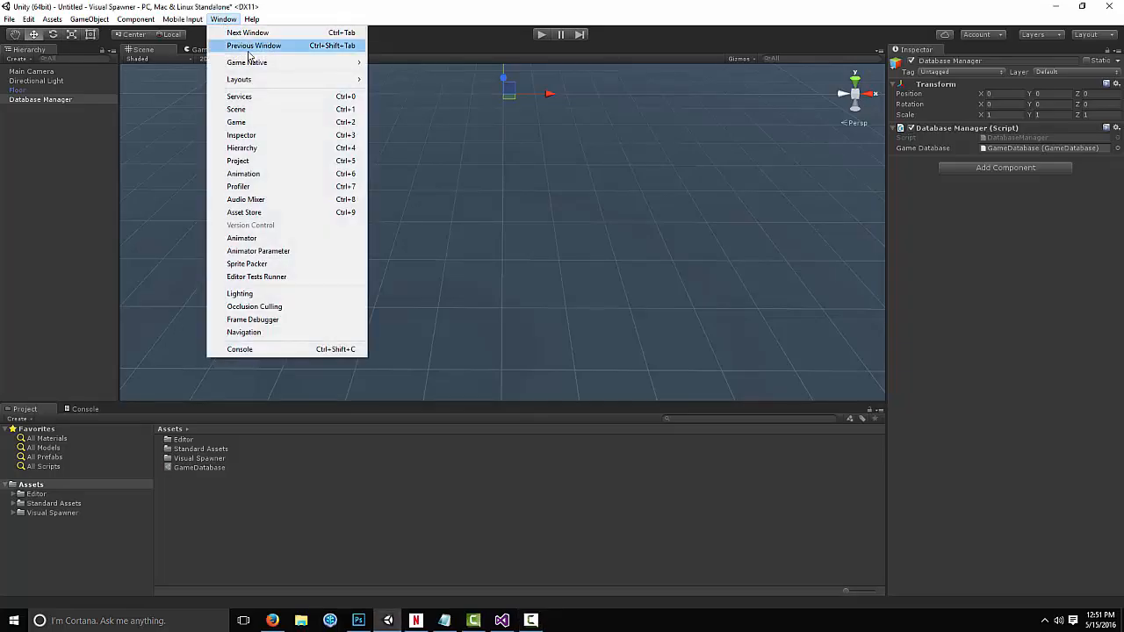
{"action": "mouse_move", "coordinate": [349, 63]}
{"action": "left_click", "coordinate": [406, 64]}
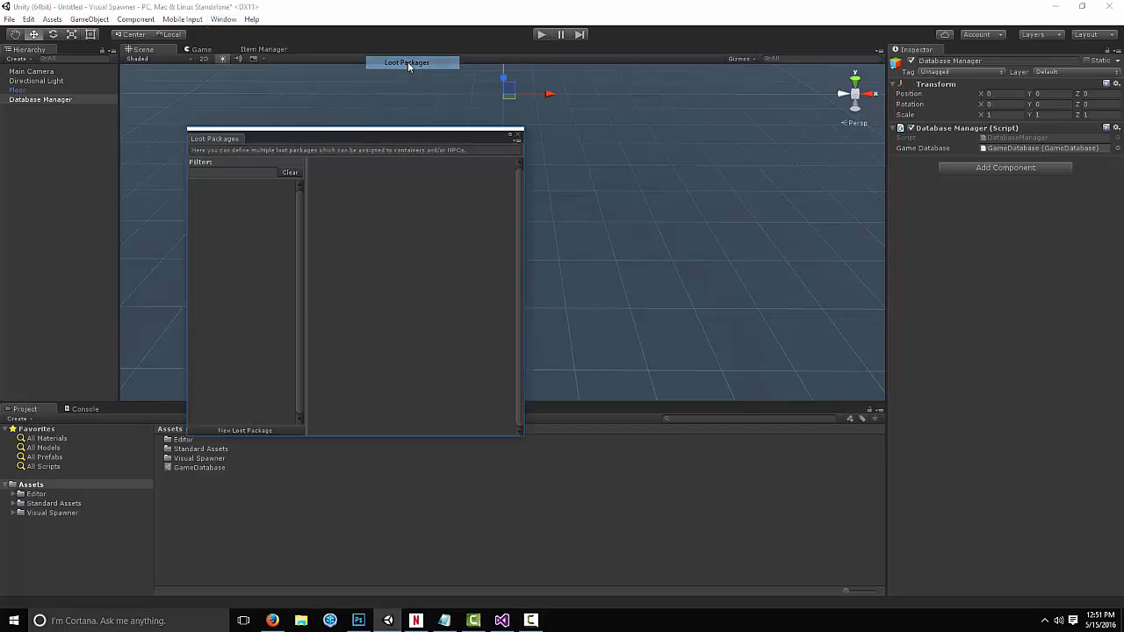
{"action": "left_click_drag", "start_coordinate": [360, 135], "coordinate": [471, 117]}
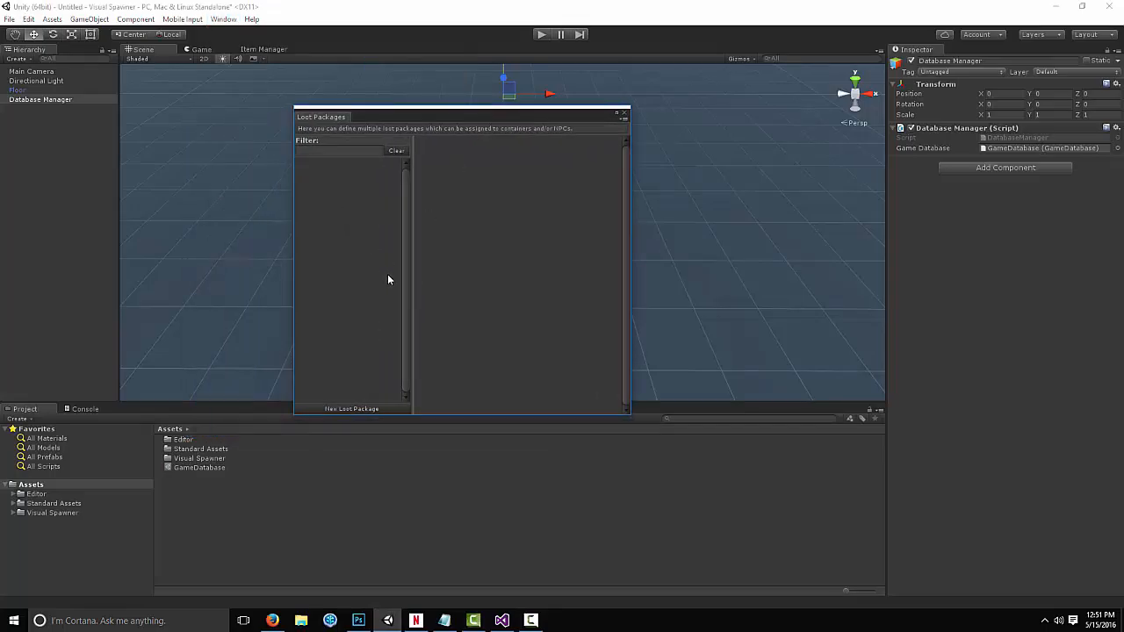
Create a new loot package and title it "Loot Package #1"
{"action": "left_click", "coordinate": [384, 409]}
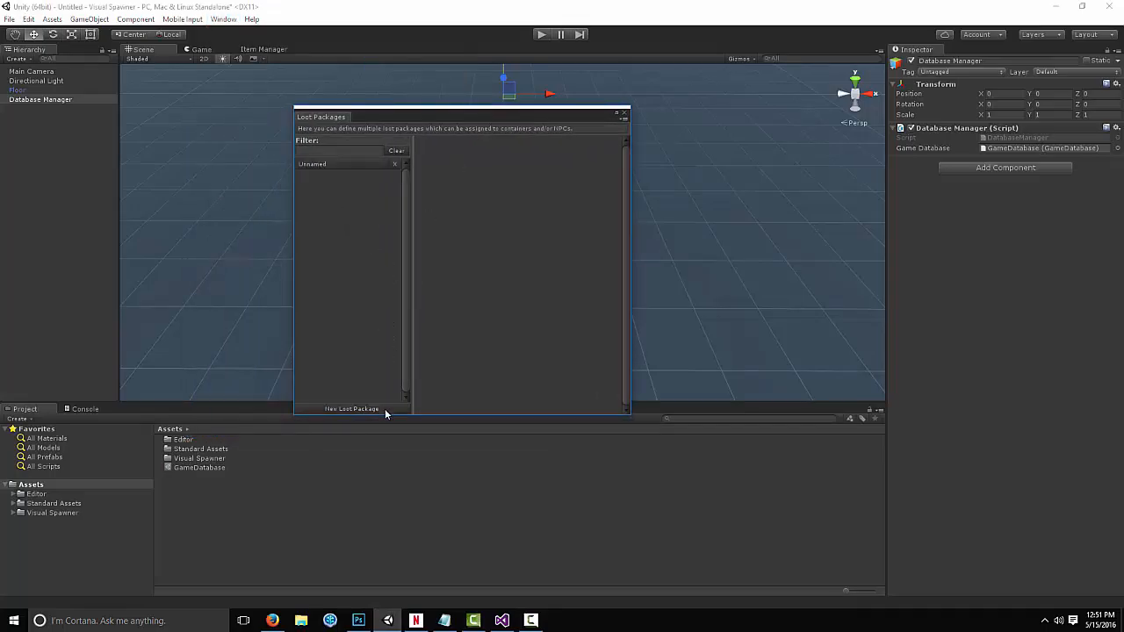
{"action": "left_click", "coordinate": [326, 164]}
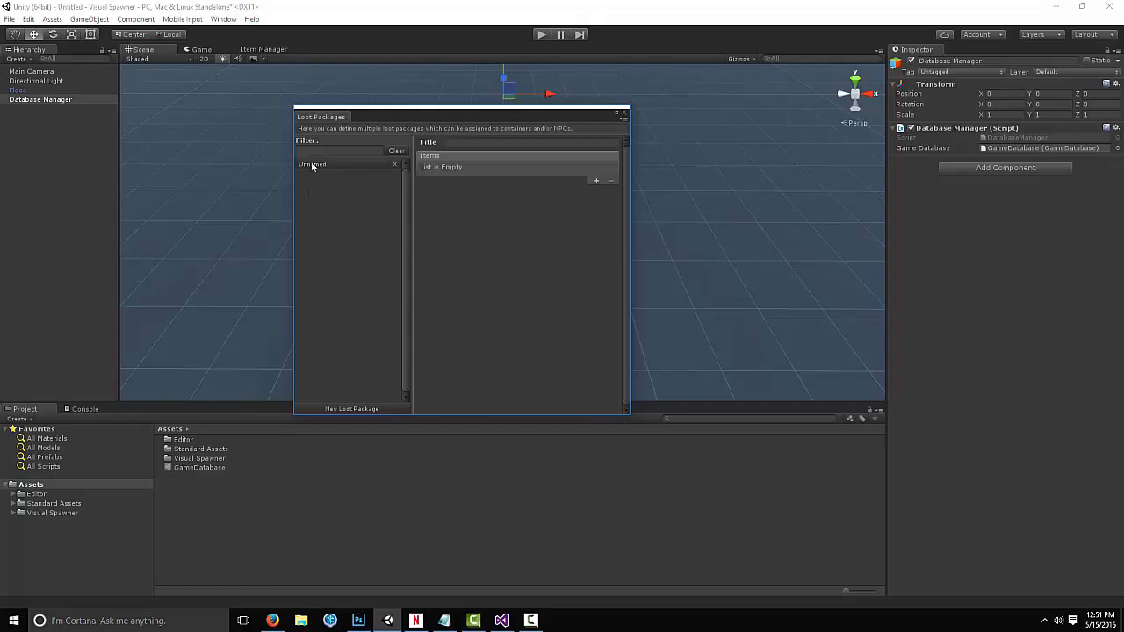
{"action": "left_click", "coordinate": [466, 142]}
{"action": "type", "text": "Loot"}
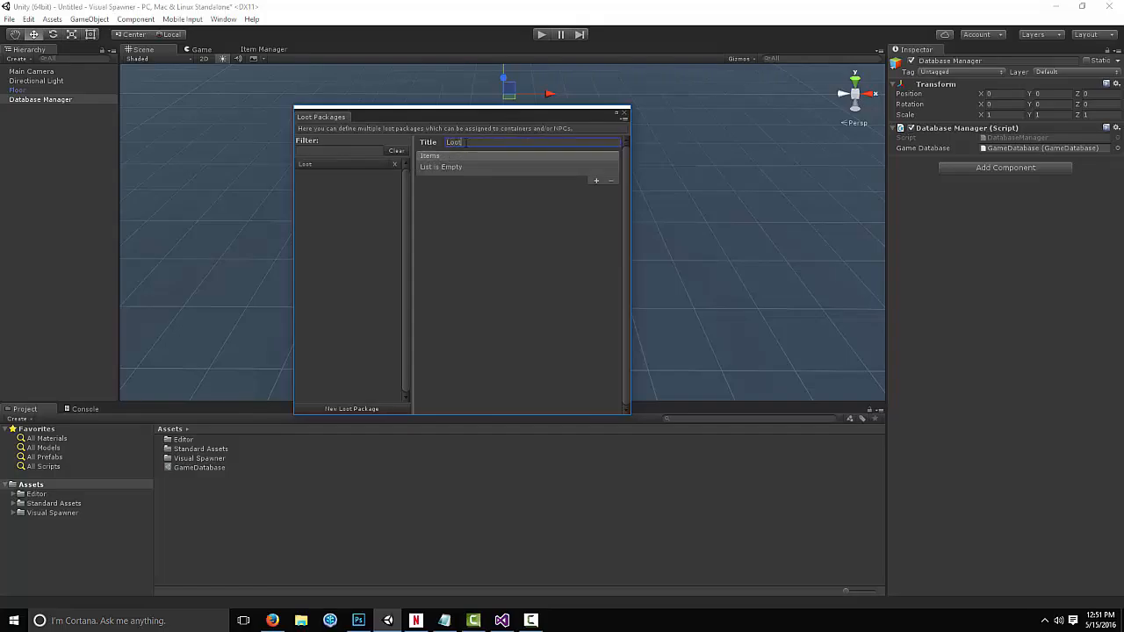
{"action": "type", "text": " Package #1"}
Add an item entry to Loot Package #1 and pick the Box item for it
{"action": "left_click", "coordinate": [597, 182]}
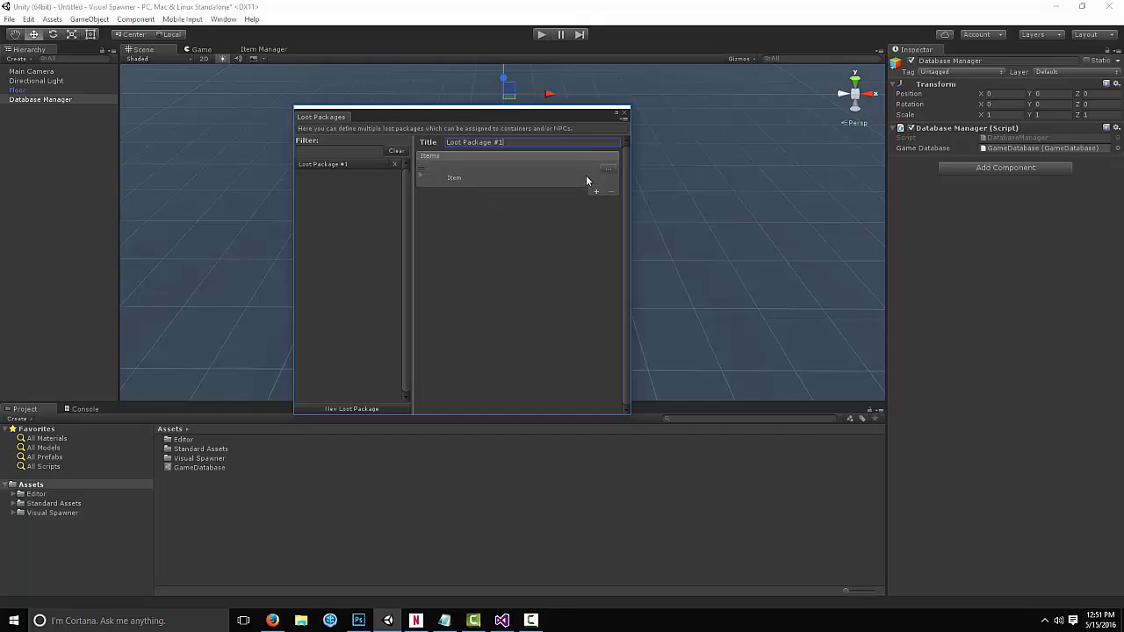
{"action": "left_click", "coordinate": [609, 171]}
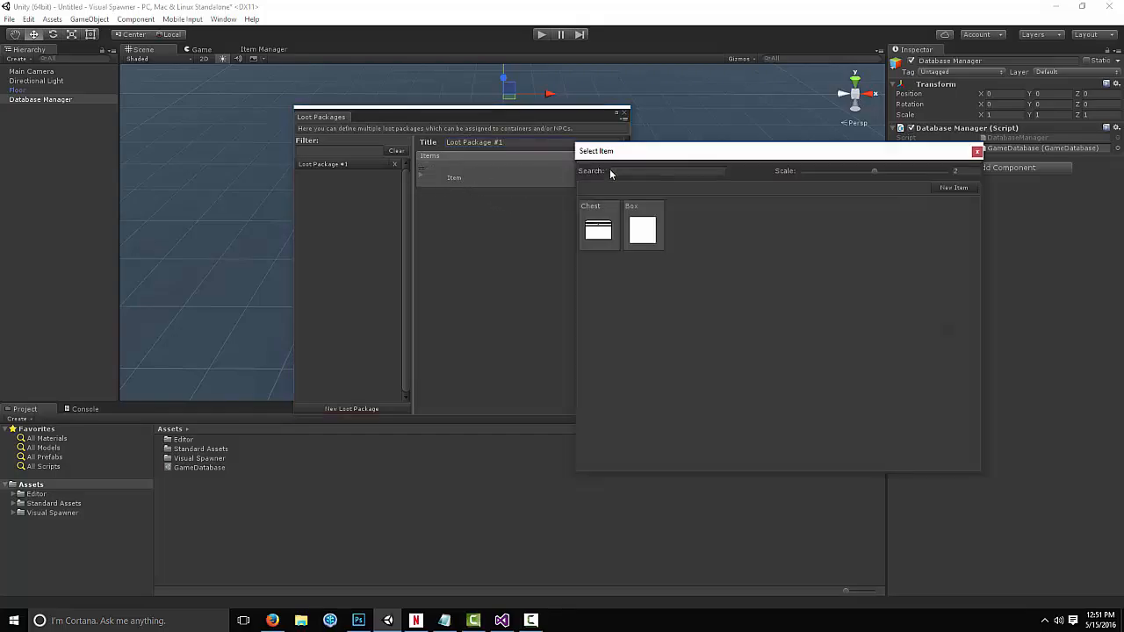
{"action": "left_click_drag", "start_coordinate": [673, 156], "coordinate": [762, 127]}
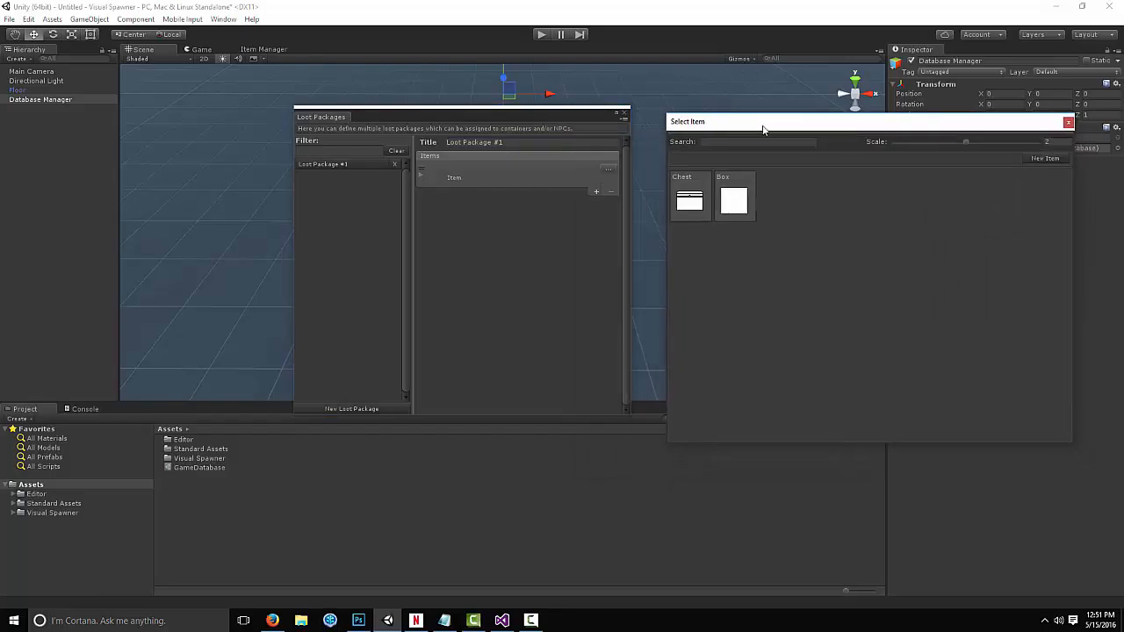
{"action": "left_click", "coordinate": [736, 203]}
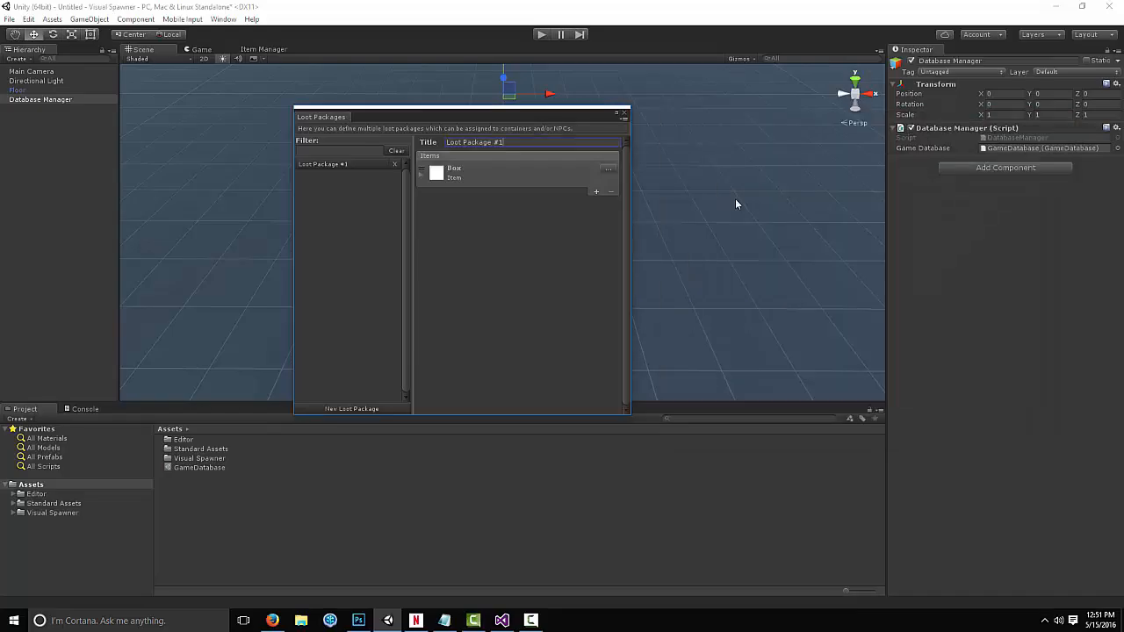
Expand the Box entry in Loot Package #1 and set its quantity range to 31-52
{"action": "left_click", "coordinate": [422, 175]}
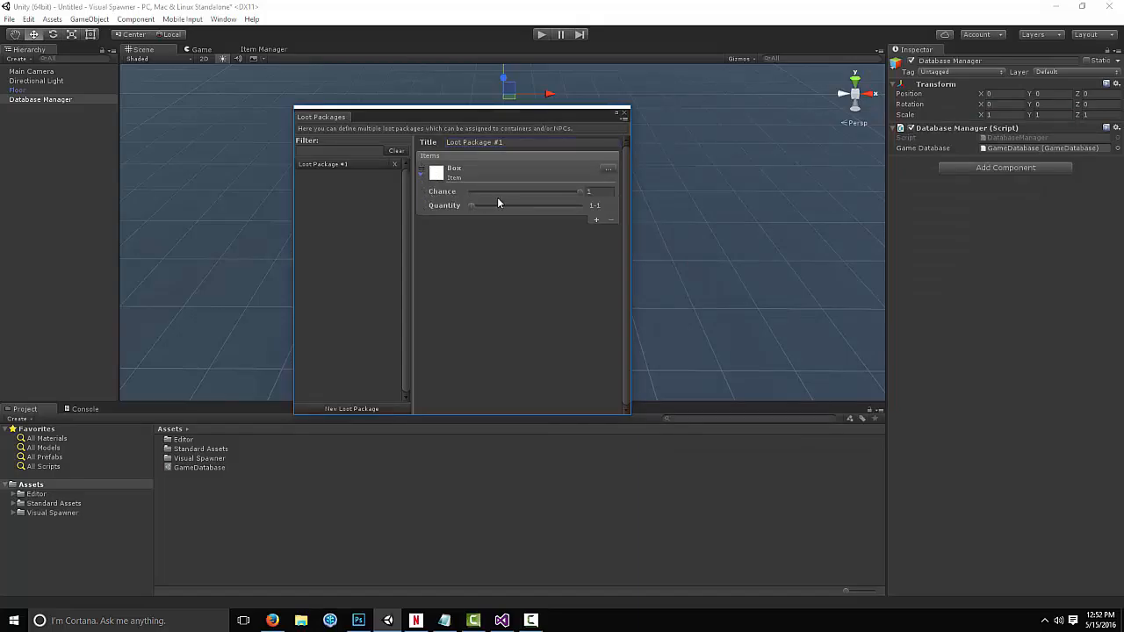
{"action": "mouse_move", "coordinate": [579, 191]}
{"action": "left_mouse_down"}
{"action": "mouse_move", "coordinate": [465, 192]}
{"action": "mouse_move", "coordinate": [470, 204]}
{"action": "mouse_move", "coordinate": [494, 190]}
{"action": "mouse_move", "coordinate": [566, 204]}
{"action": "mouse_move", "coordinate": [593, 202]}
{"action": "mouse_move", "coordinate": [554, 197]}
{"action": "mouse_move", "coordinate": [595, 191]}
{"action": "left_mouse_up"}
{"action": "left_click_drag", "start_coordinate": [473, 205], "coordinate": [507, 206]}
Add a second item entry to Loot Package #1, pick the Box item for it, and expand it
{"action": "left_click", "coordinate": [597, 220]}
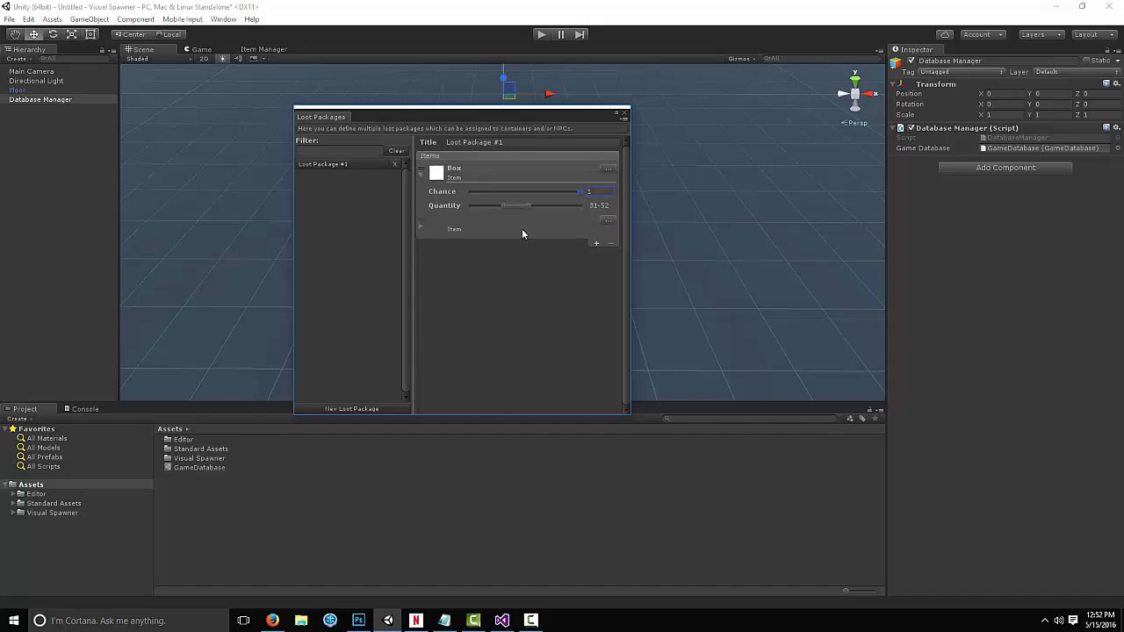
{"action": "left_click", "coordinate": [608, 221]}
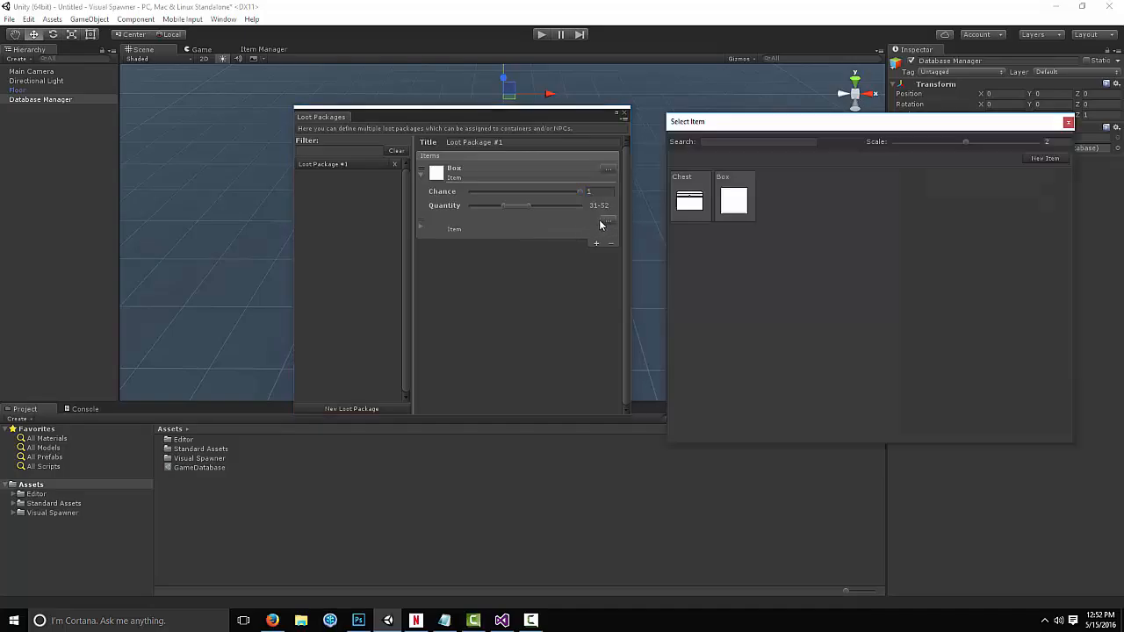
{"action": "double_click", "coordinate": [732, 195]}
{"action": "left_click", "coordinate": [423, 226]}
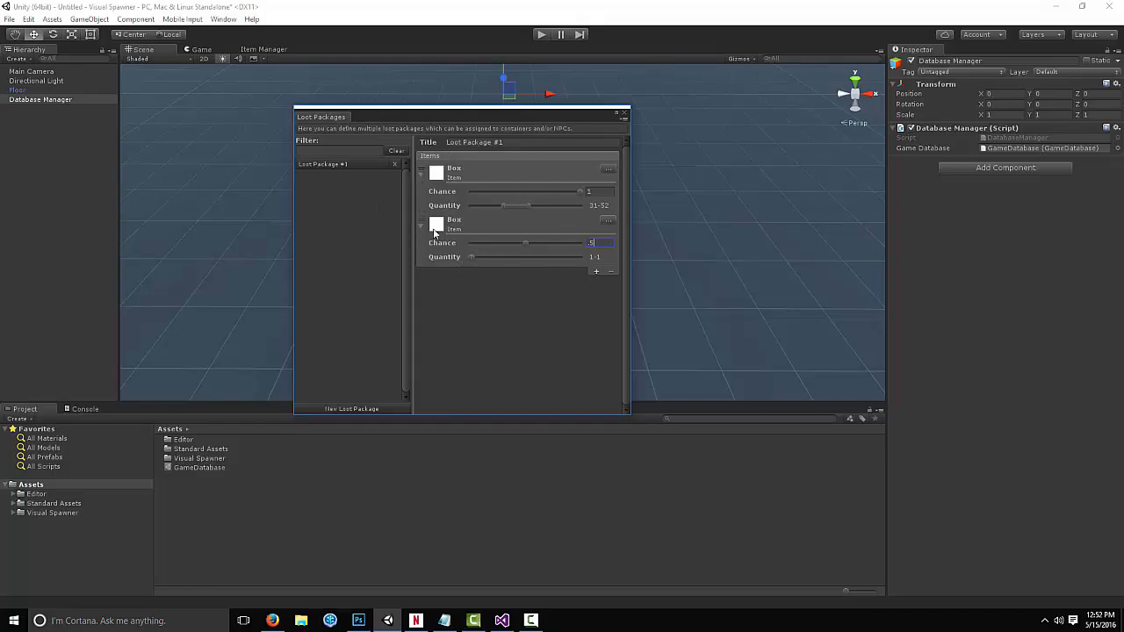
{"action": "left_click_drag", "start_coordinate": [441, 118], "coordinate": [491, 112]}
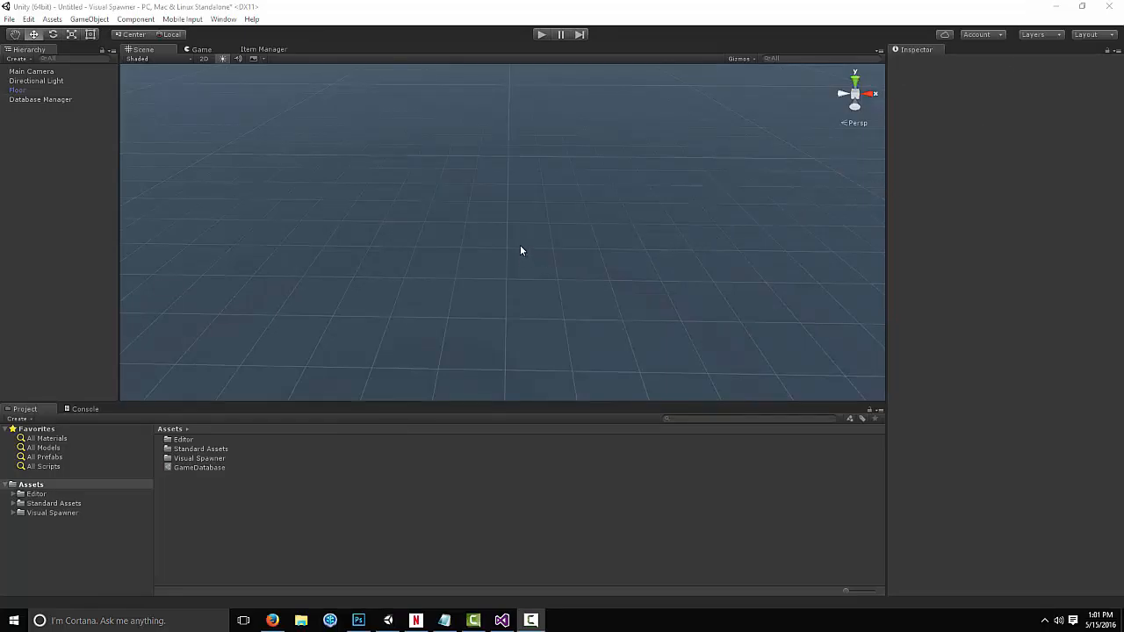
Create a Game Native Visual Spawner Spawn Manager object in the scene
{"action": "left_click", "coordinate": [92, 18]}
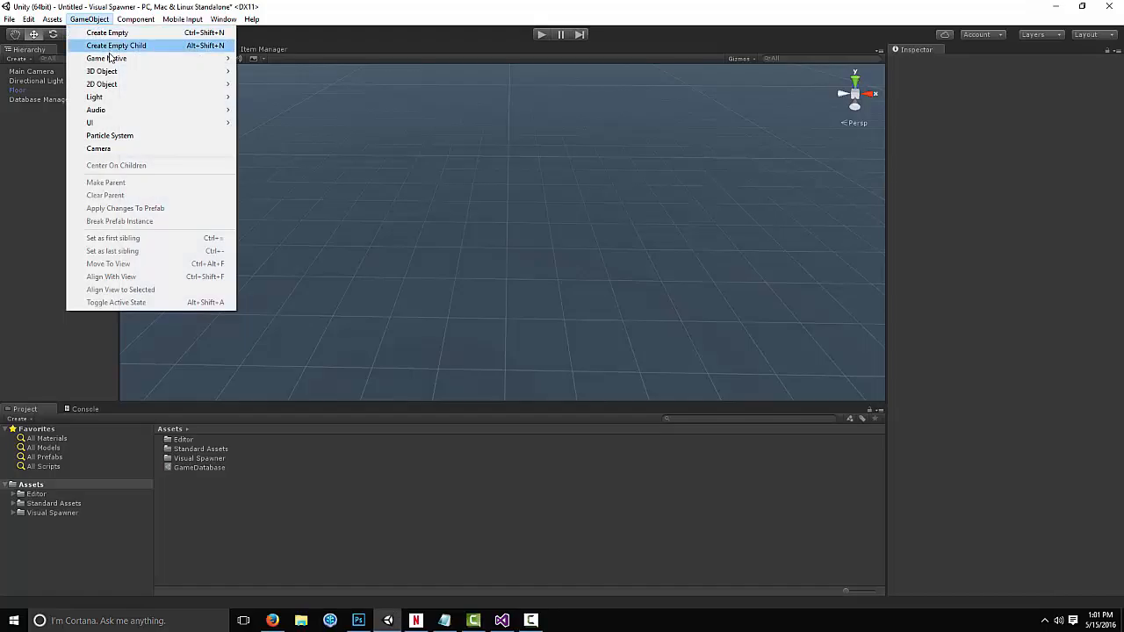
{"action": "mouse_move", "coordinate": [109, 61]}
{"action": "mouse_move", "coordinate": [299, 76]}
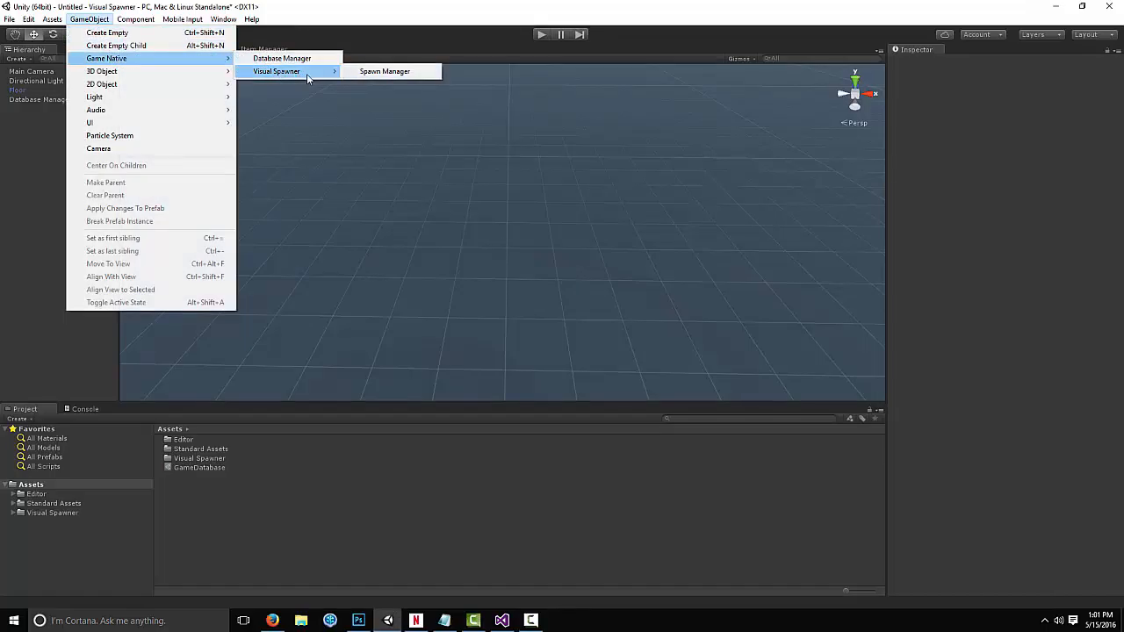
{"action": "left_click", "coordinate": [382, 71]}
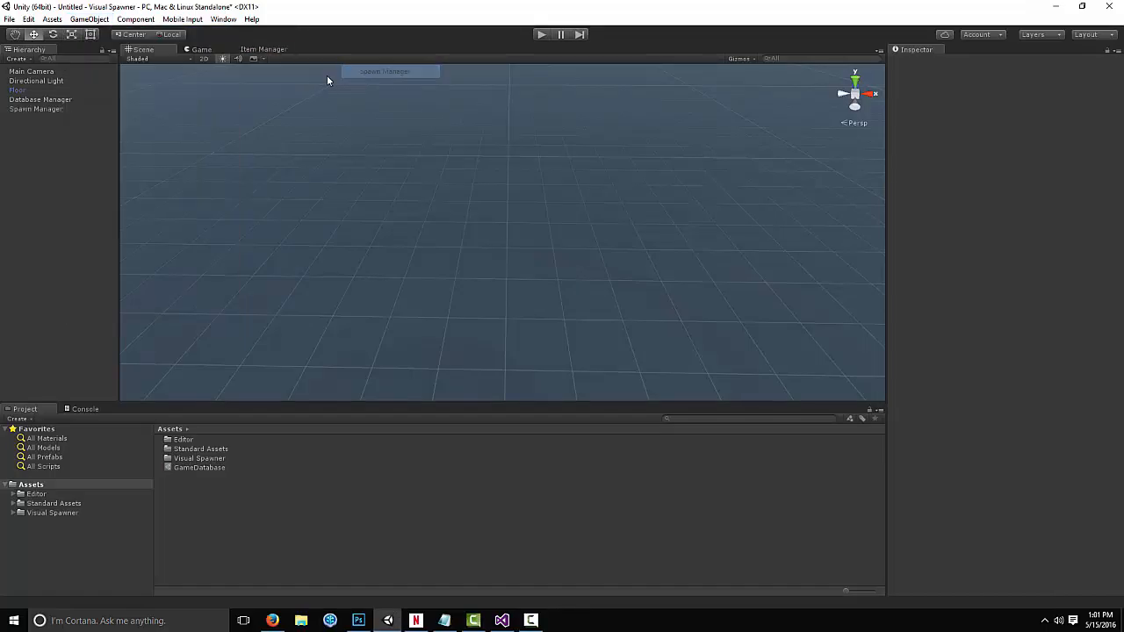
Start placement on the Spawn Manager, place a spawner near the scene origin, and stop placement
{"action": "left_click", "coordinate": [62, 109]}
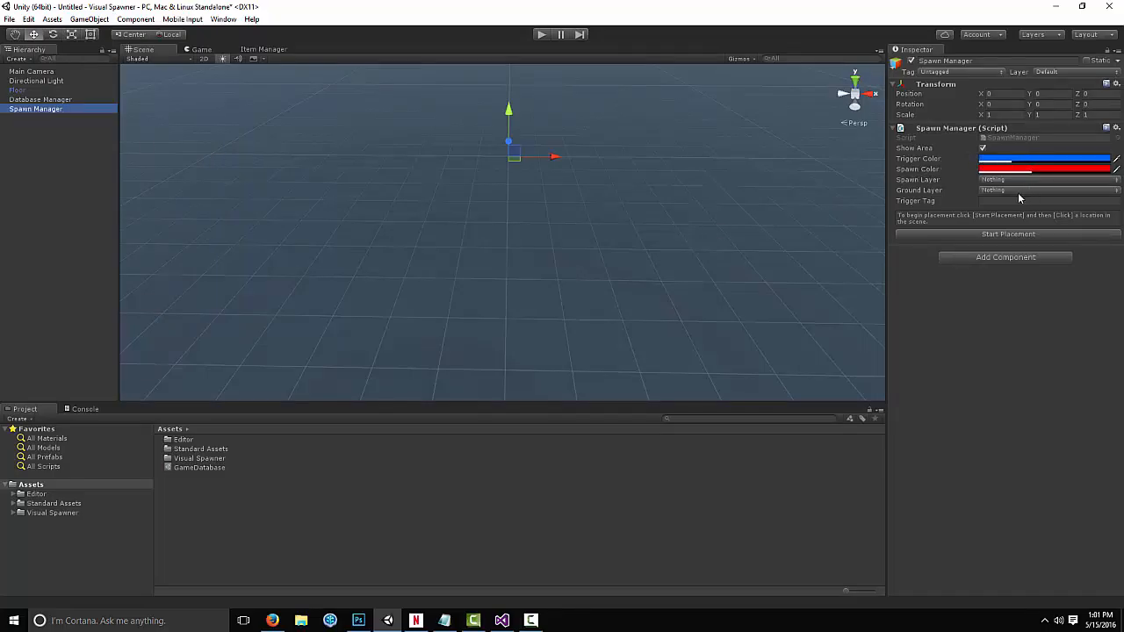
{"action": "left_click", "coordinate": [978, 232]}
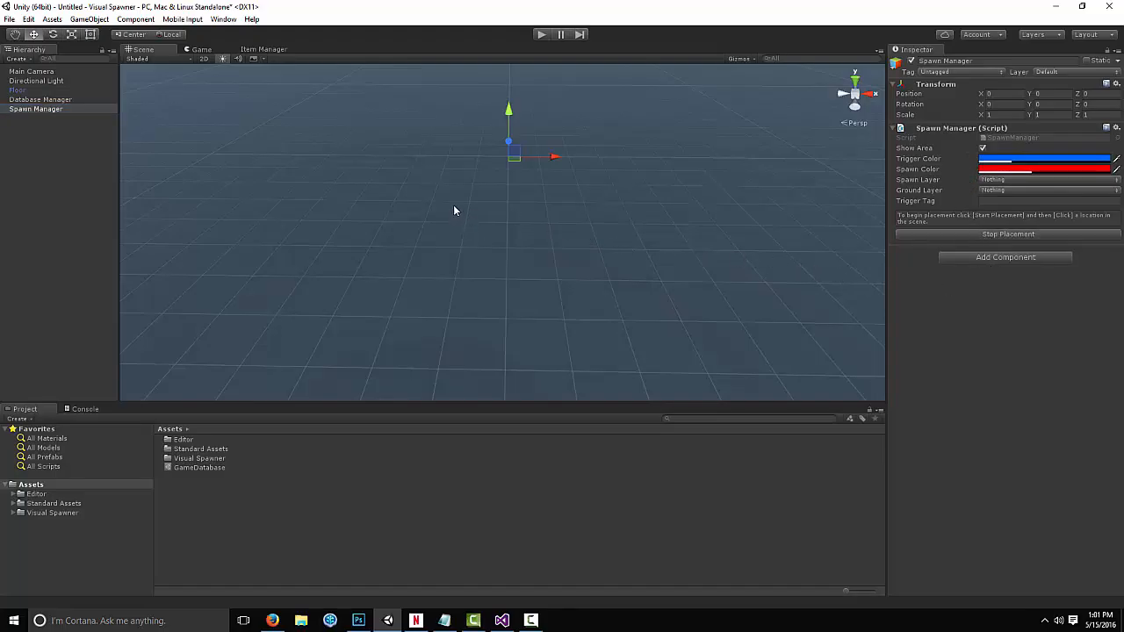
{"action": "left_click", "coordinate": [490, 158]}
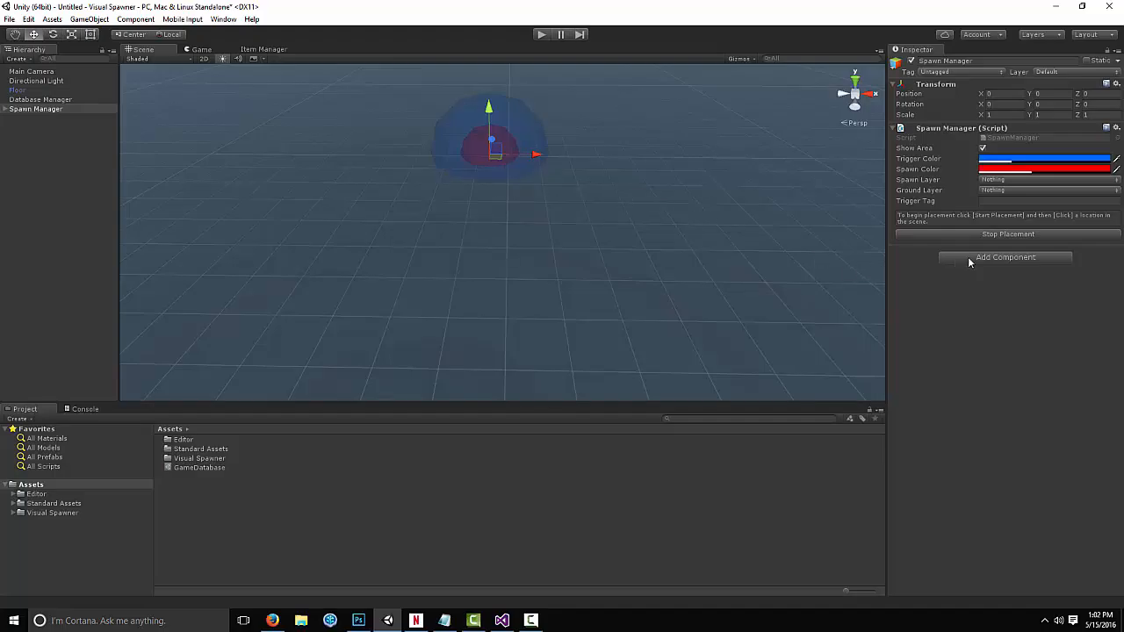
{"action": "left_click", "coordinate": [1006, 234]}
Set the Spawn Manager's Trigger Color to the translucent blue 3C629B3F
{"action": "left_click", "coordinate": [982, 150]}
{"action": "left_click", "coordinate": [982, 149]}
{"action": "left_click", "coordinate": [983, 159]}
{"action": "left_click", "coordinate": [722, 194]}
{"action": "mouse_move", "coordinate": [717, 205]}
{"action": "left_mouse_down"}
{"action": "mouse_move", "coordinate": [713, 230]}
{"action": "mouse_move", "coordinate": [730, 217]}
{"action": "mouse_move", "coordinate": [720, 205]}
{"action": "left_mouse_up"}
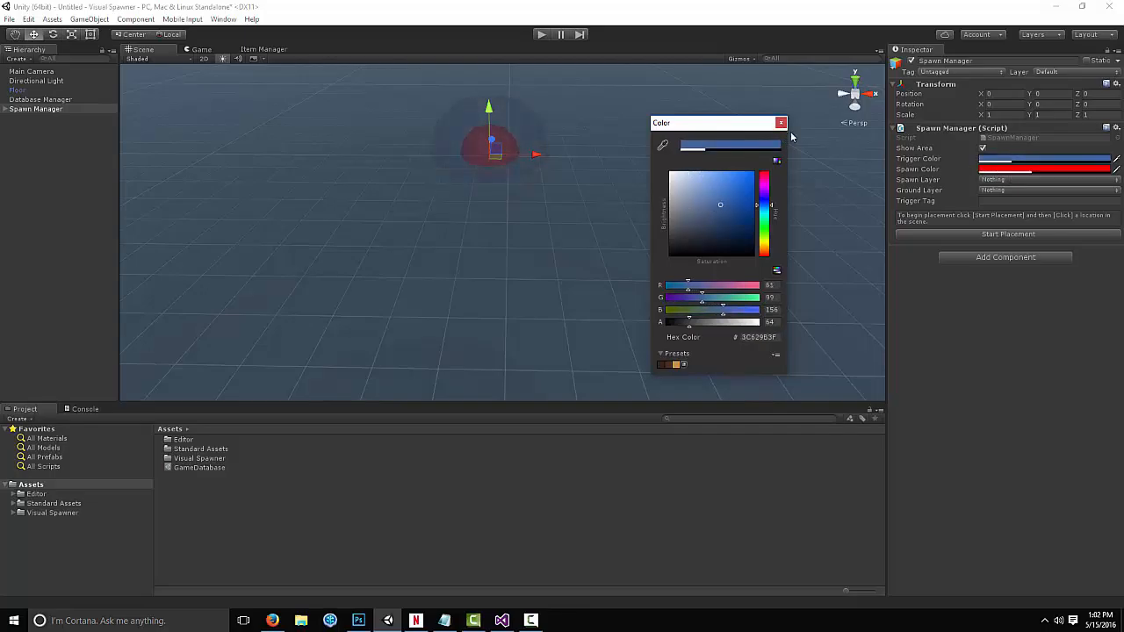
{"action": "left_click", "coordinate": [781, 123]}
Set the Spawn Manager's Spawn Color to the translucent red 921E1E66
{"action": "left_click", "coordinate": [985, 170]}
{"action": "mouse_move", "coordinate": [746, 186]}
{"action": "left_mouse_down"}
{"action": "mouse_move", "coordinate": [659, 212]}
{"action": "mouse_move", "coordinate": [686, 174]}
{"action": "mouse_move", "coordinate": [708, 223]}
{"action": "mouse_move", "coordinate": [737, 196]}
{"action": "mouse_move", "coordinate": [710, 208]}
{"action": "left_mouse_up"}
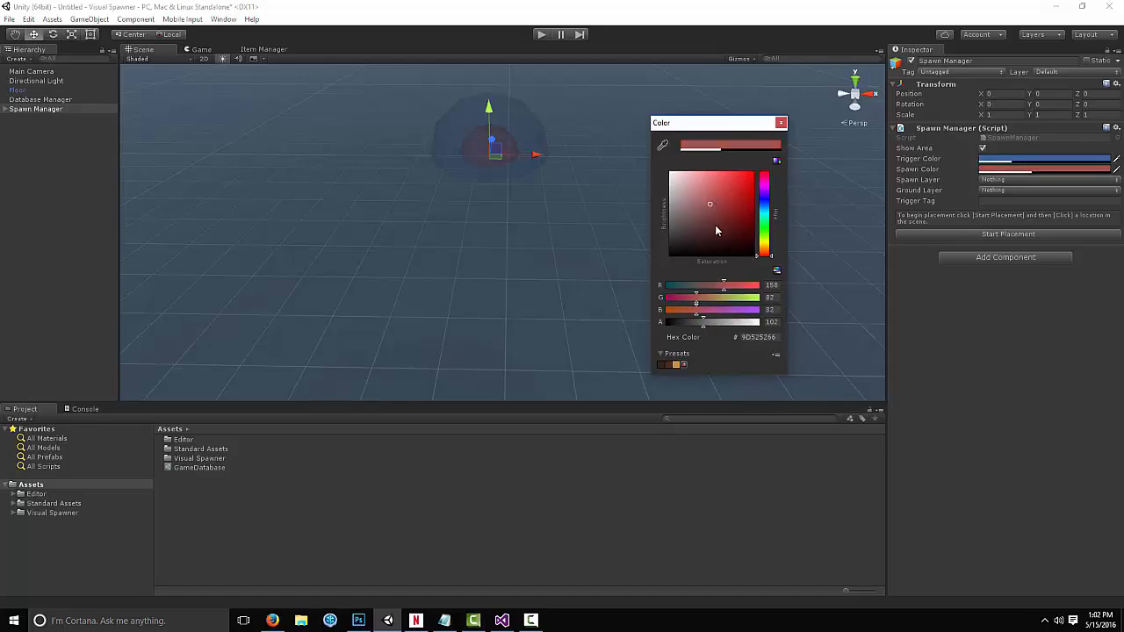
{"action": "left_click_drag", "start_coordinate": [737, 129], "coordinate": [682, 114]}
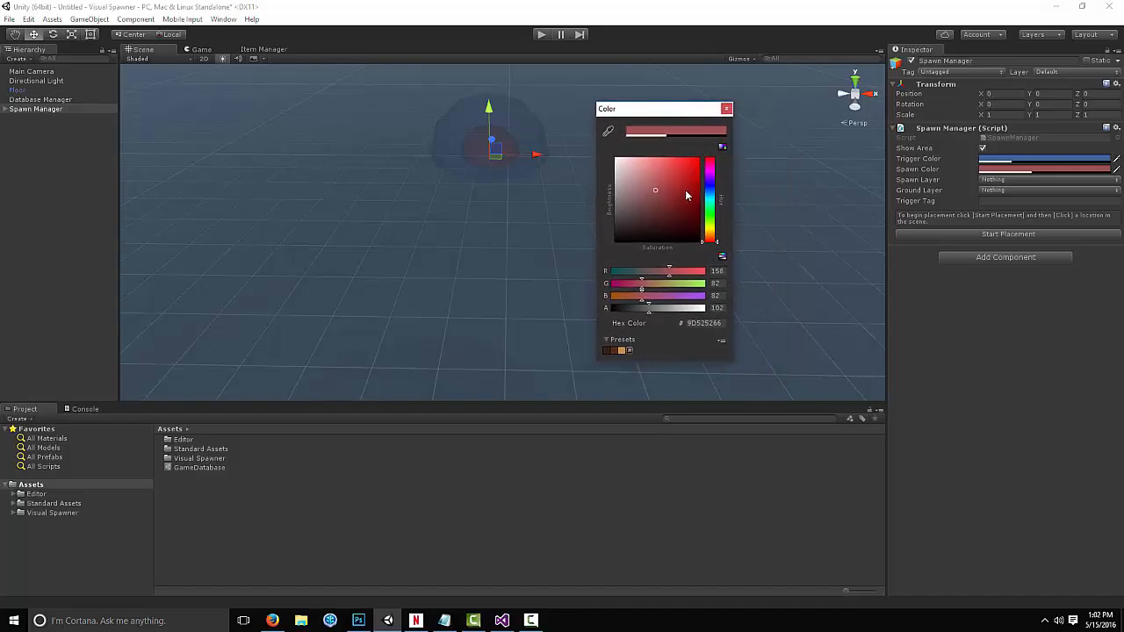
{"action": "mouse_move", "coordinate": [690, 195]}
{"action": "left_mouse_down"}
{"action": "mouse_move", "coordinate": [650, 190]}
{"action": "mouse_move", "coordinate": [665, 181]}
{"action": "mouse_move", "coordinate": [678, 195]}
{"action": "left_mouse_up"}
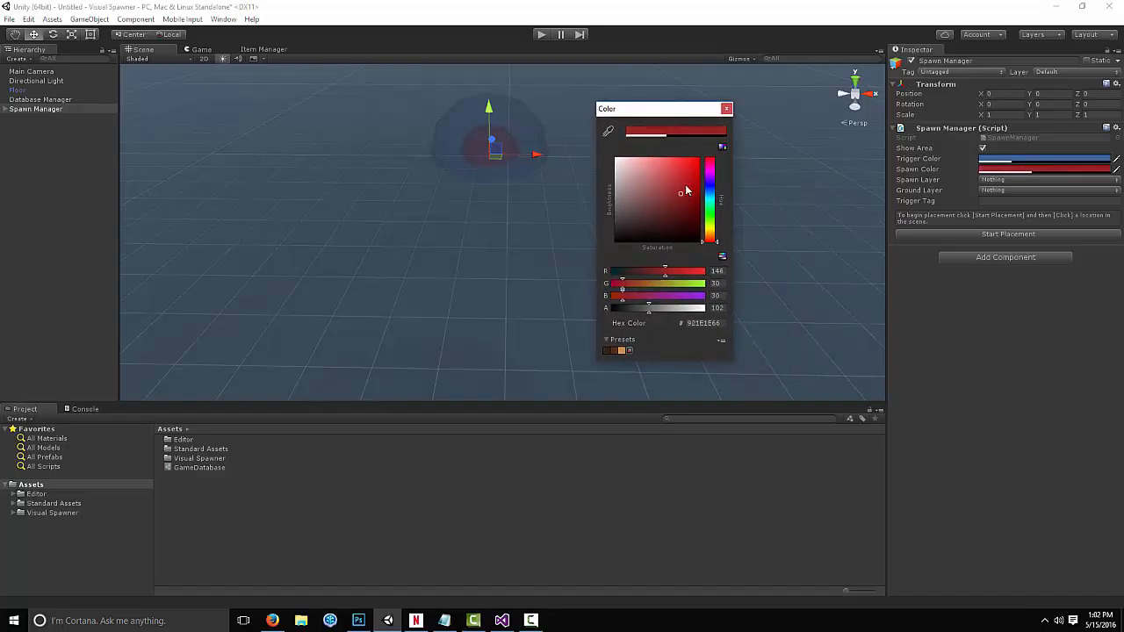
{"action": "left_click", "coordinate": [726, 109]}
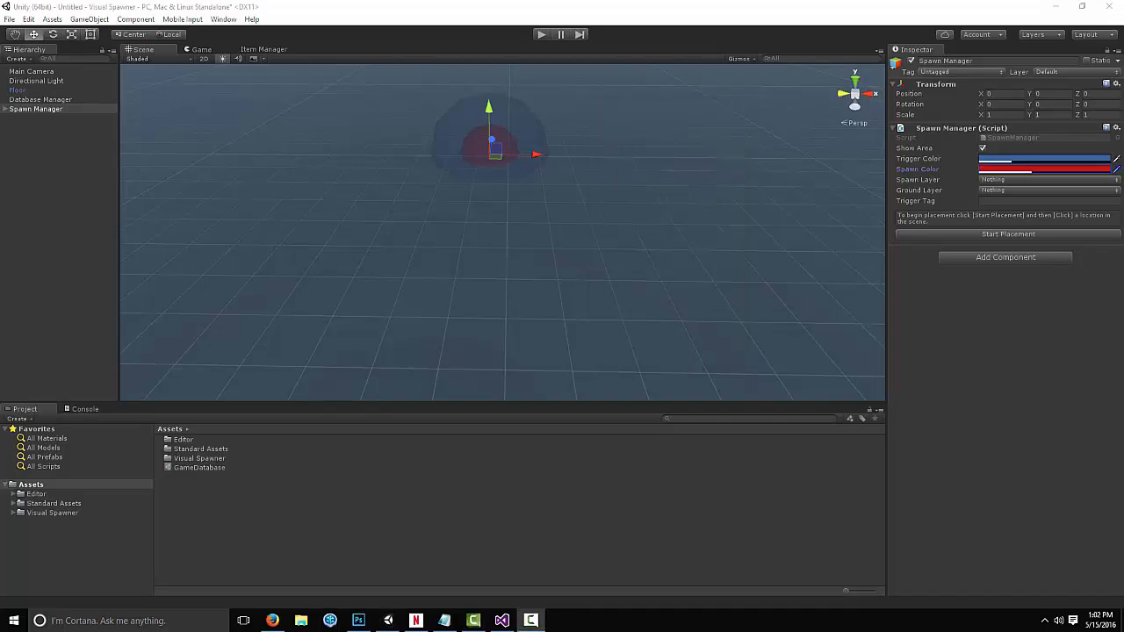
Add a new user layer named Spawn in User Layer 8 of Tags & Layers
{"action": "left_click", "coordinate": [1008, 185]}
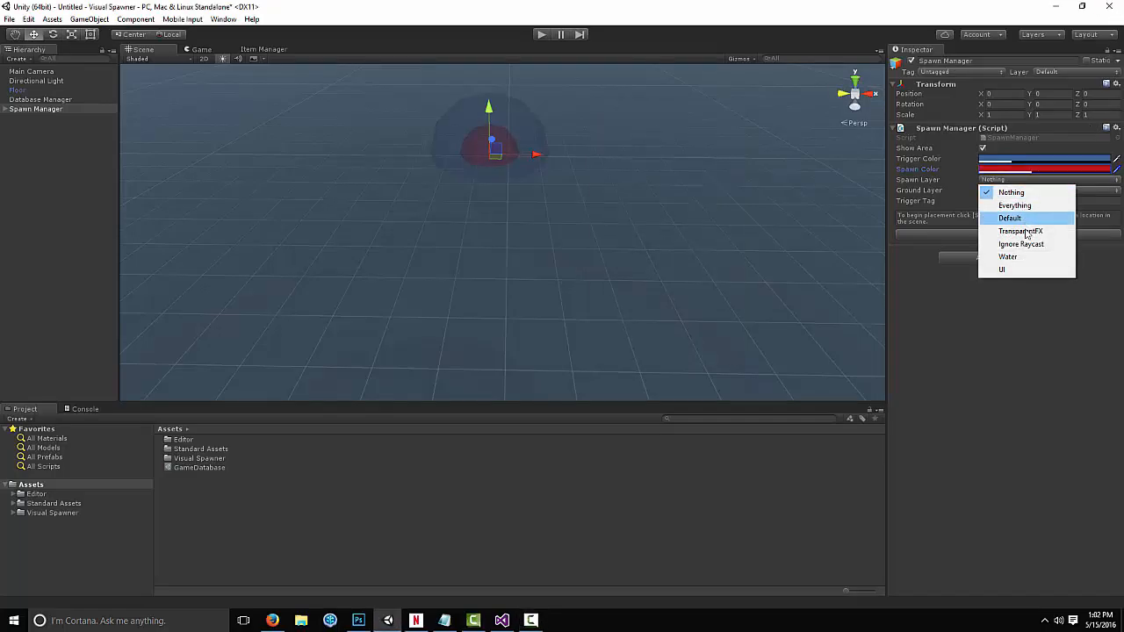
{"action": "left_click", "coordinate": [1016, 301]}
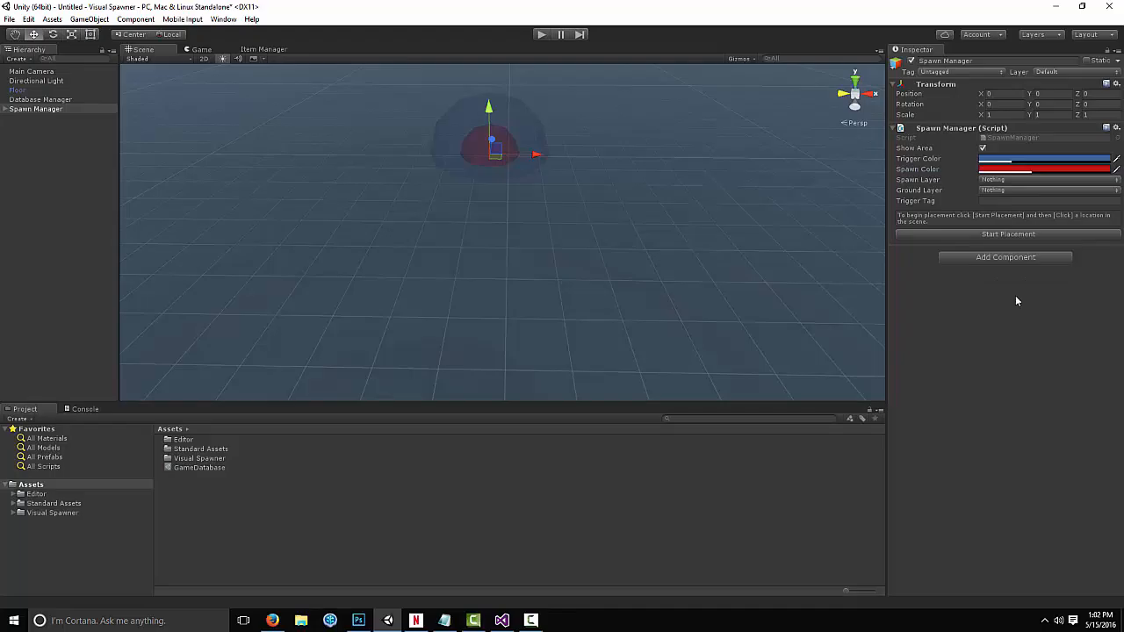
{"action": "left_click", "coordinate": [1050, 72]}
{"action": "left_click", "coordinate": [1041, 153]}
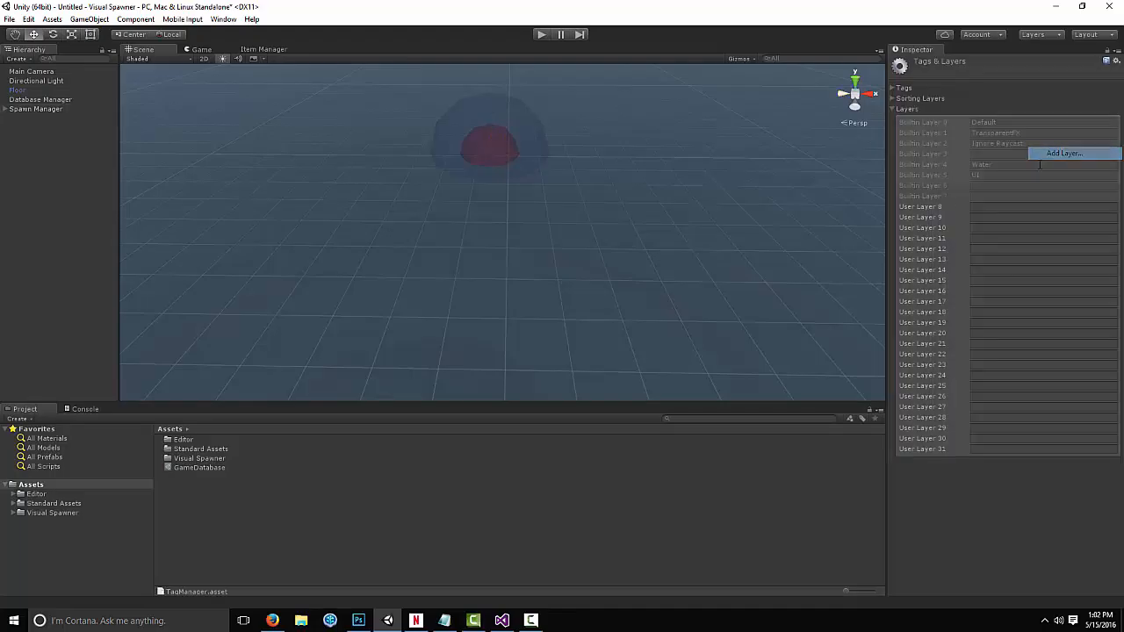
{"action": "left_click", "coordinate": [983, 206]}
{"action": "type", "text": "Spawn"}
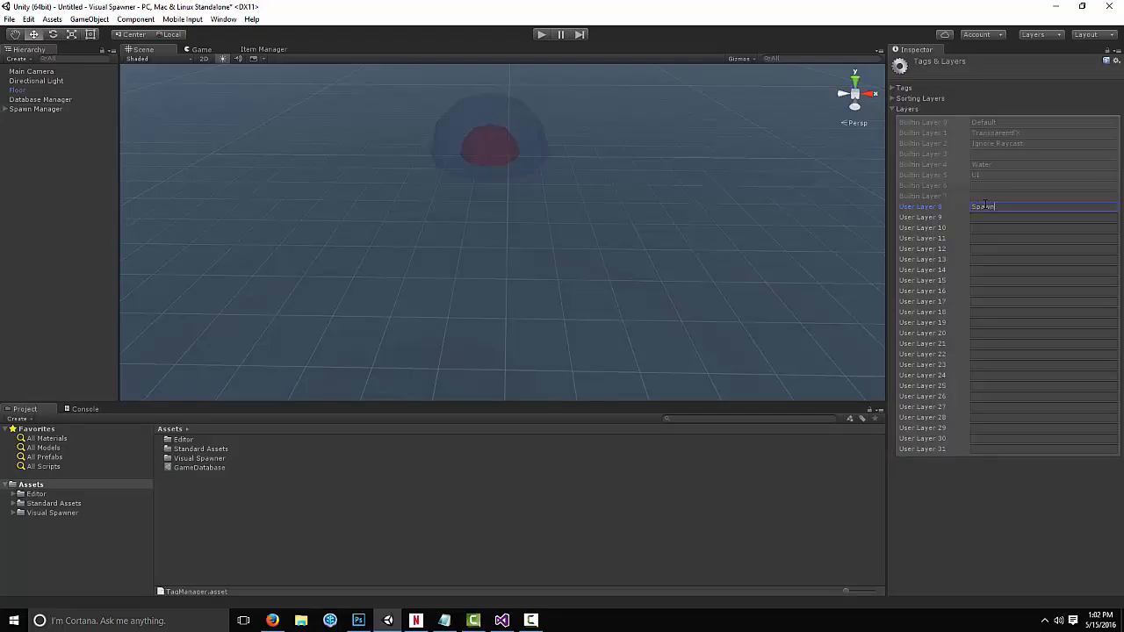
{"action": "left_click", "coordinate": [989, 218]}
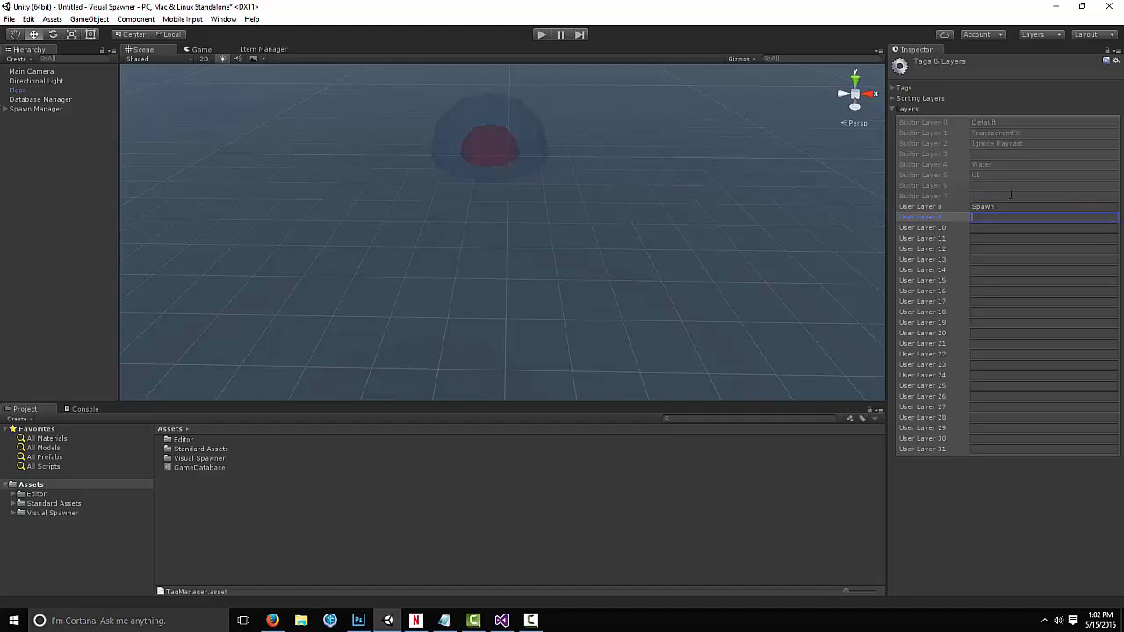
{"action": "left_click", "coordinate": [1009, 207]}
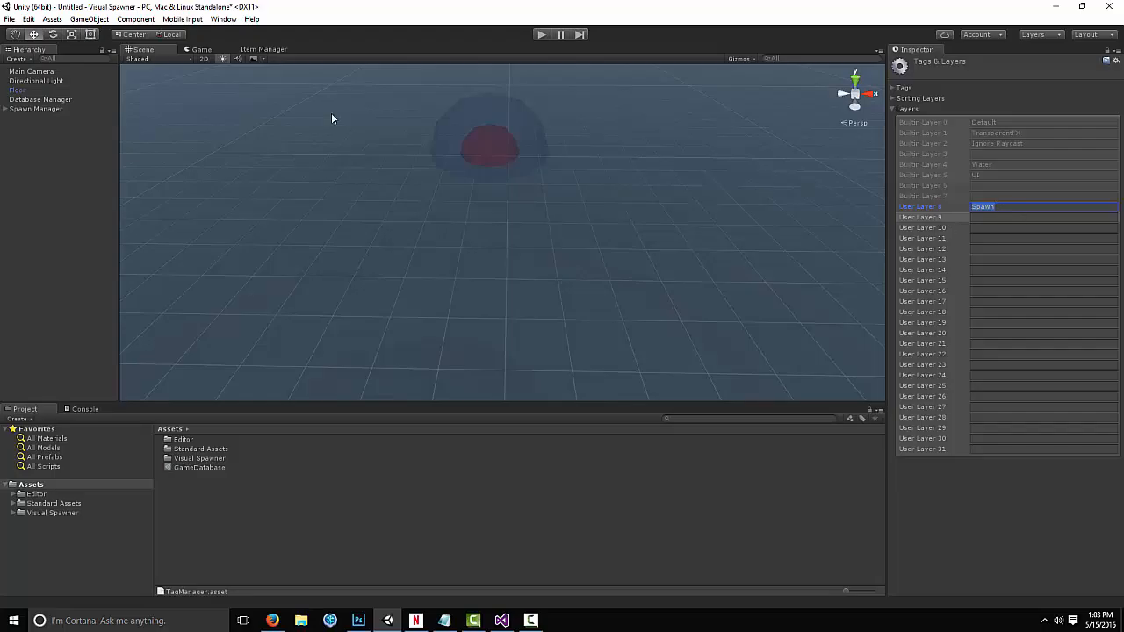
Set the Spawn Manager's Spawn Layer to Spawn and its Trigger Tag to Player
{"action": "left_click", "coordinate": [61, 109]}
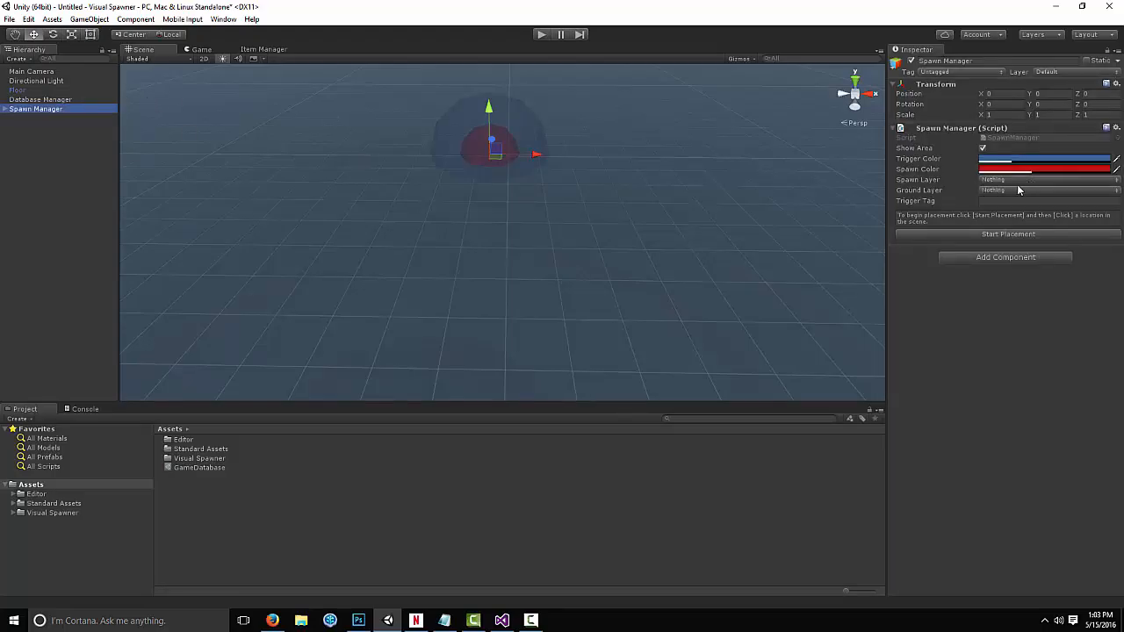
{"action": "left_click", "coordinate": [999, 181]}
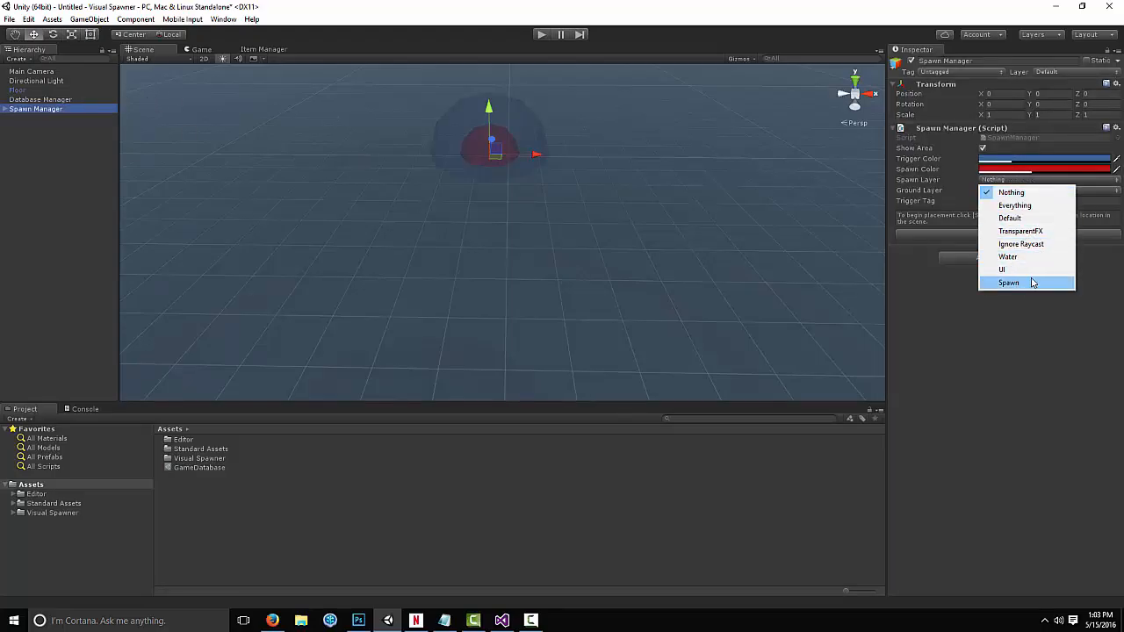
{"action": "left_click", "coordinate": [1030, 283]}
{"action": "left_click", "coordinate": [994, 202]}
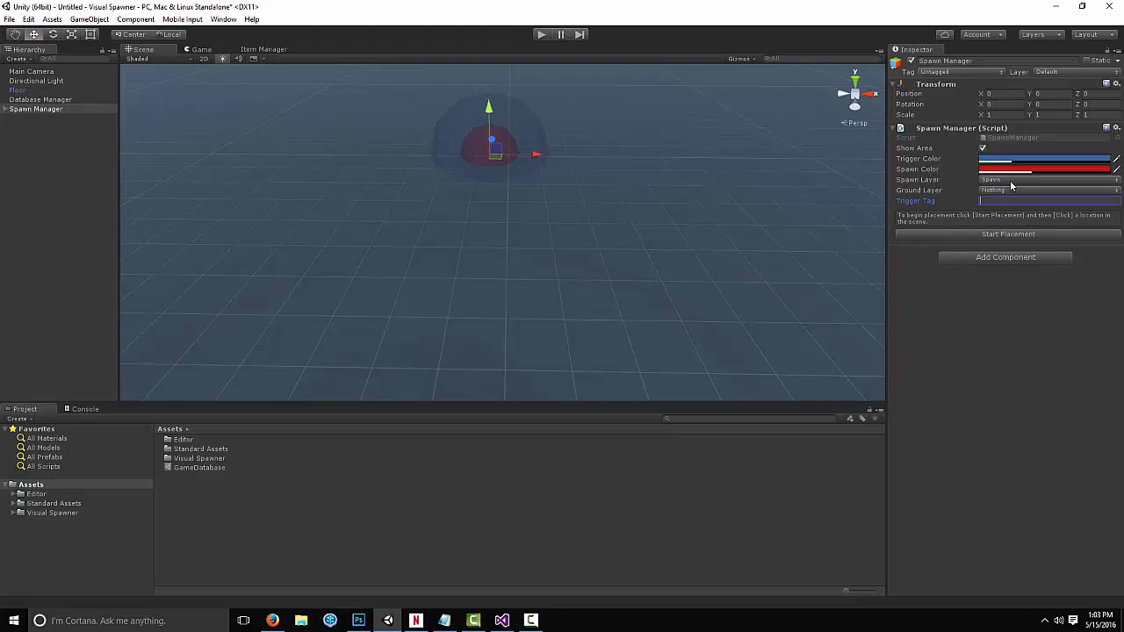
{"action": "type", "text": "Player"}
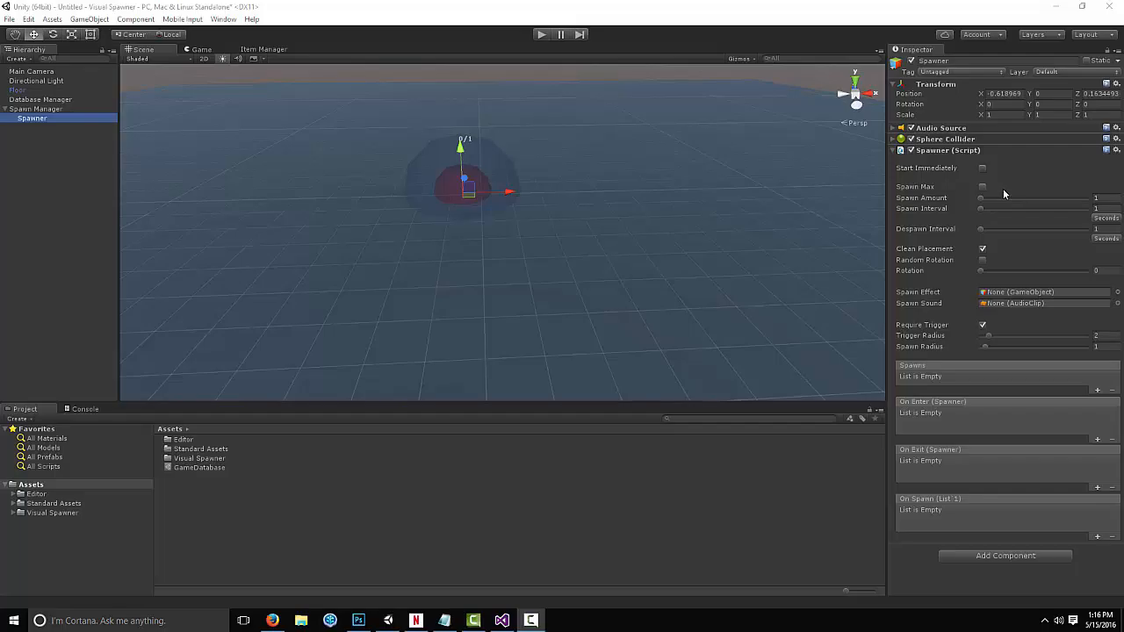
Set the spawner's Spawn Amount to 15
{"action": "left_click", "coordinate": [1018, 198]}
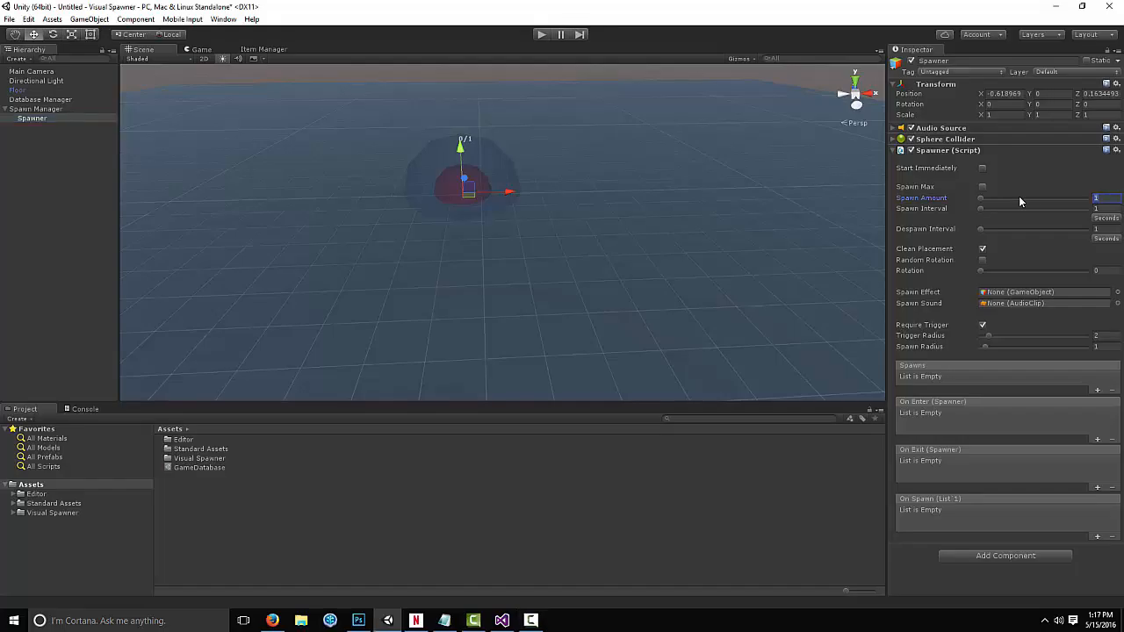
{"action": "left_click", "coordinate": [1098, 199]}
{"action": "type", "text": "15"}
{"action": "left_click", "coordinate": [1098, 209]}
{"action": "left_click", "coordinate": [1103, 218]}
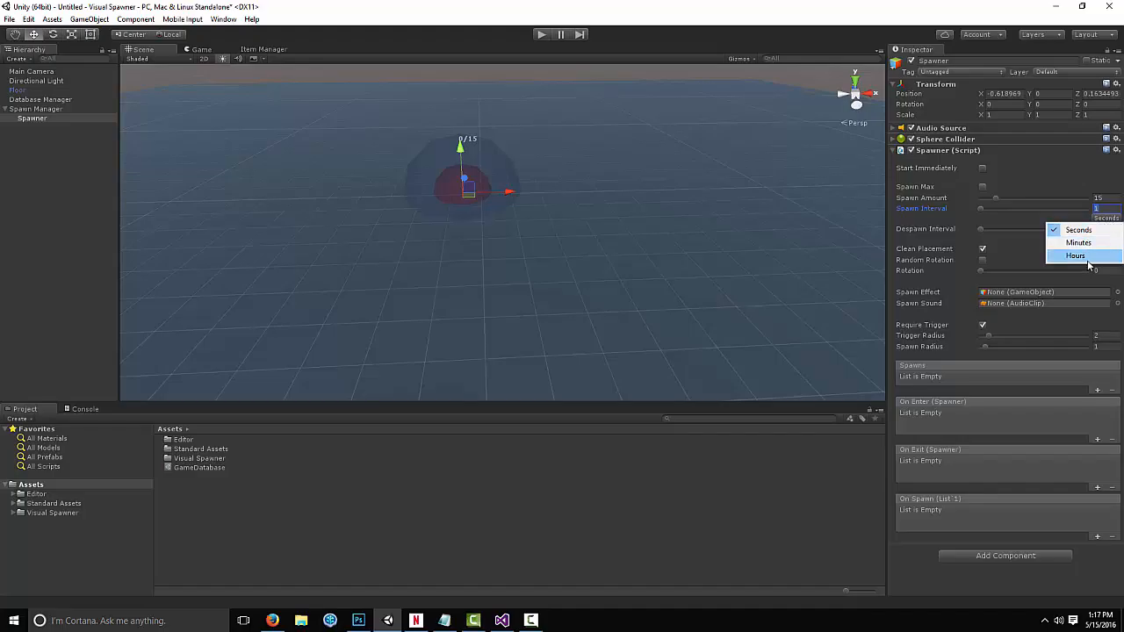
{"action": "left_click", "coordinate": [1043, 234]}
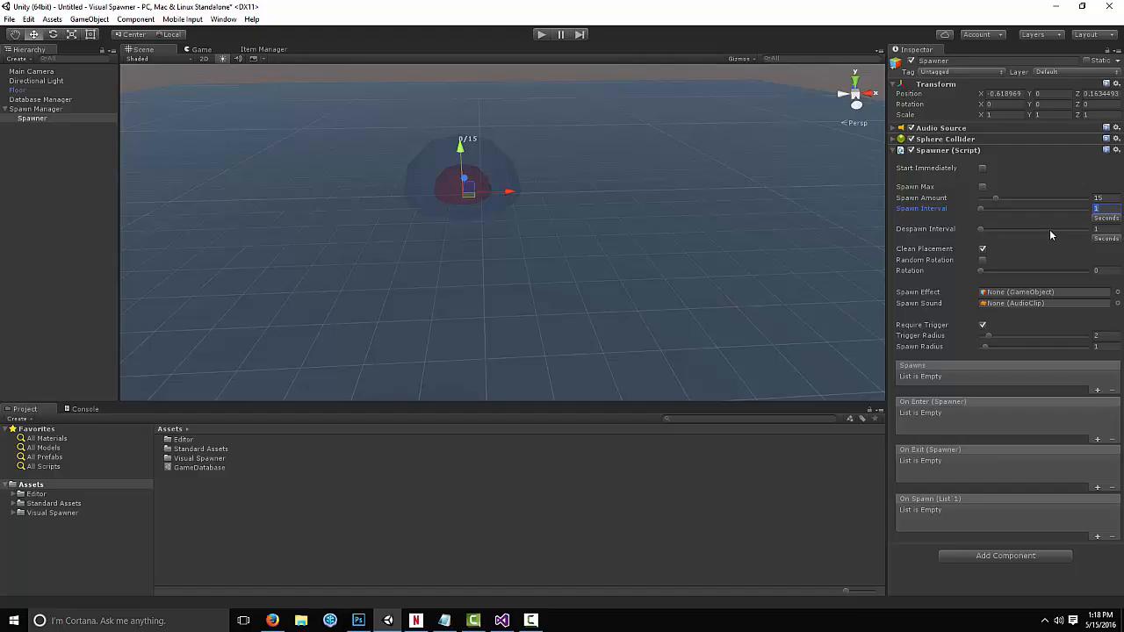
Enable Random Rotation on the spawner, keeping Require Trigger on
{"action": "left_click", "coordinate": [1010, 251]}
{"action": "left_click", "coordinate": [982, 261]}
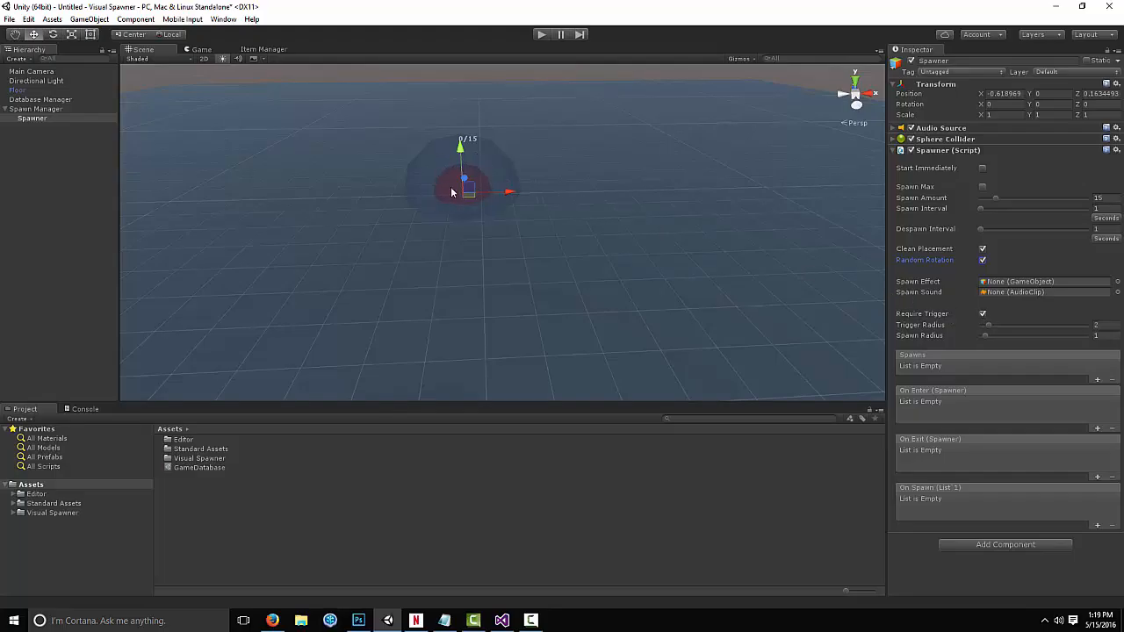
{"action": "left_click", "coordinate": [982, 314]}
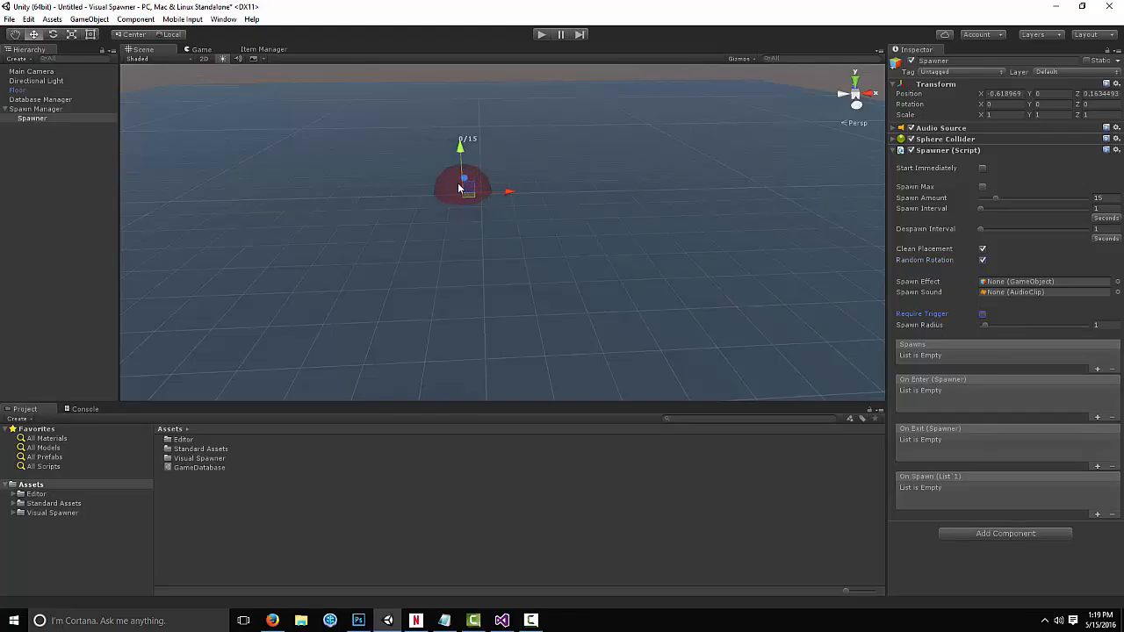
{"action": "left_click", "coordinate": [982, 313]}
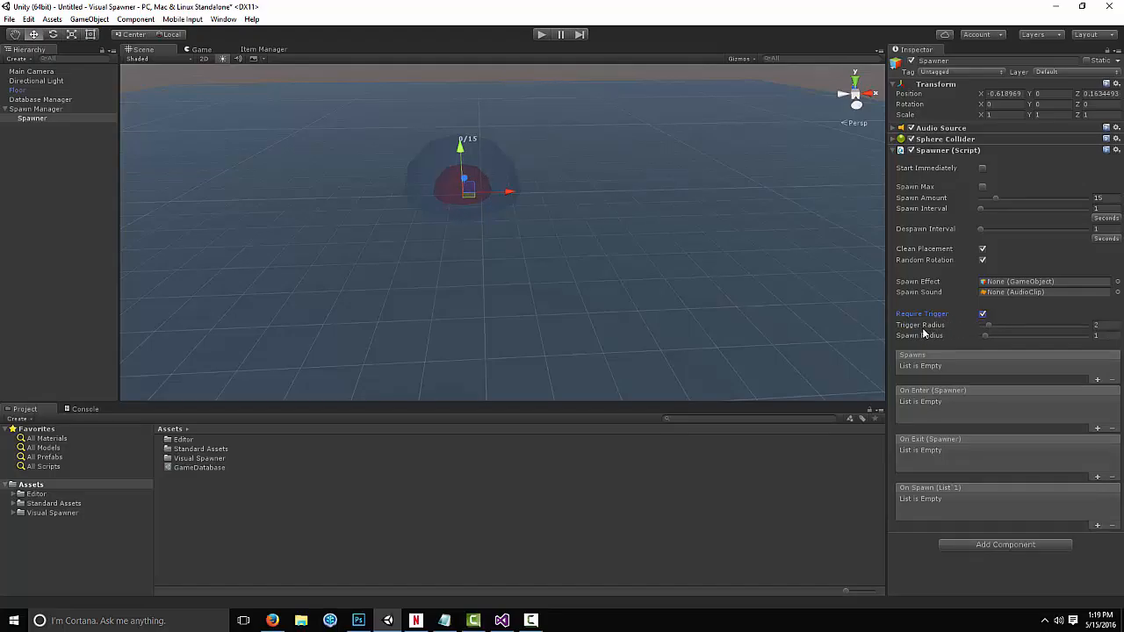
Set the Trigger Radius to about 3.6 and add an entry to the Spawns list
{"action": "left_click_drag", "start_coordinate": [986, 323], "coordinate": [1013, 337]}
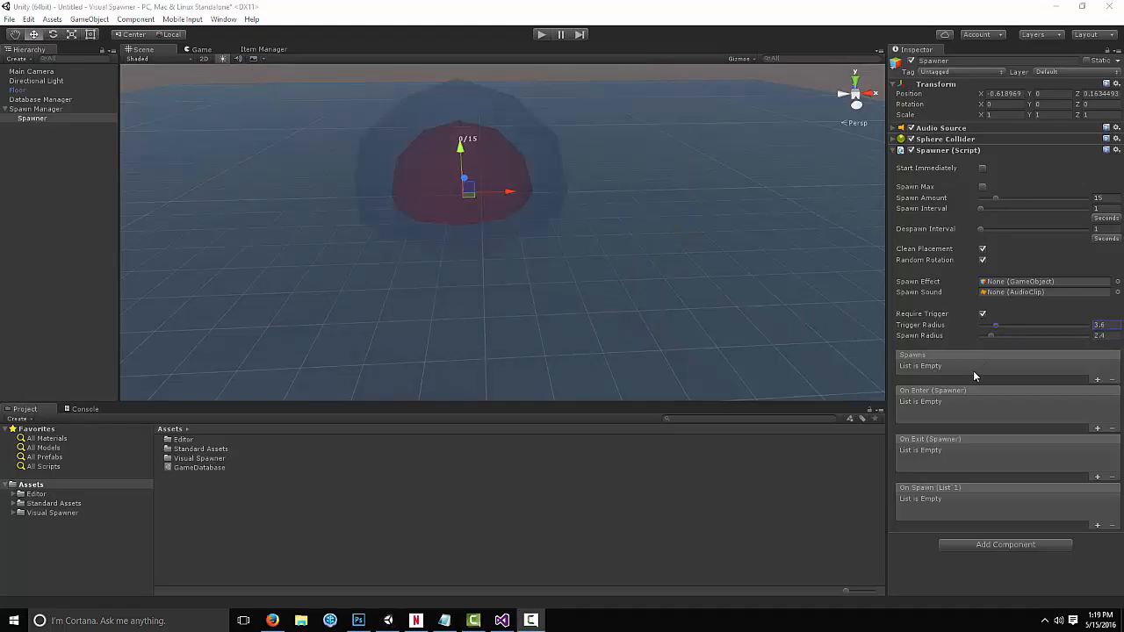
{"action": "left_click", "coordinate": [1097, 380]}
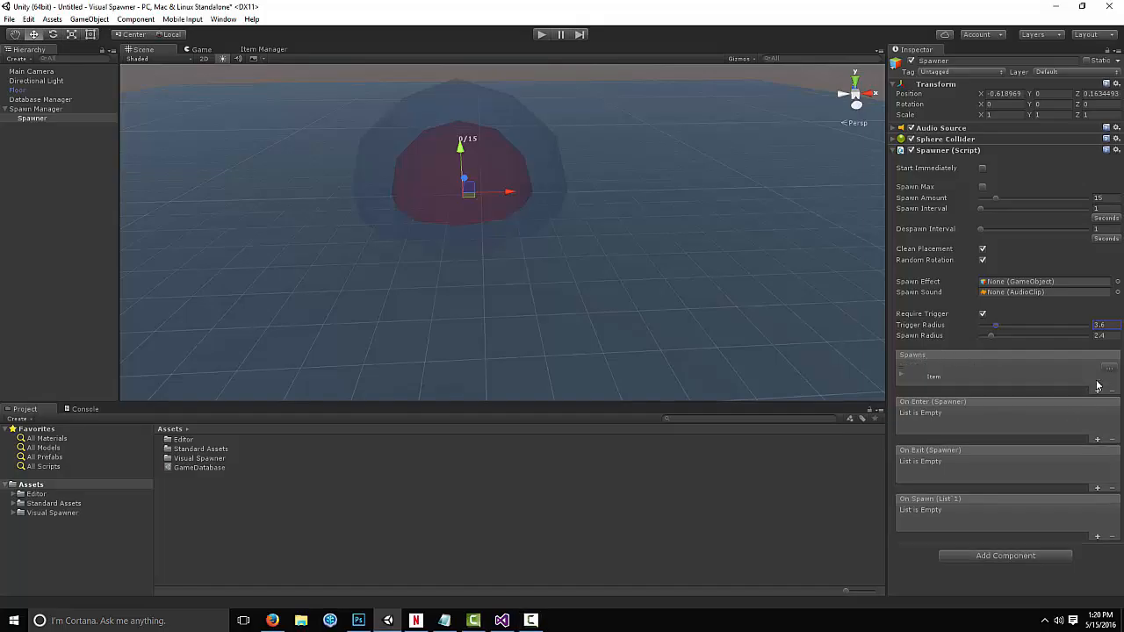
Assign the Chest item to the first entry in the spawner's Spawns list
{"action": "left_click", "coordinate": [1108, 370]}
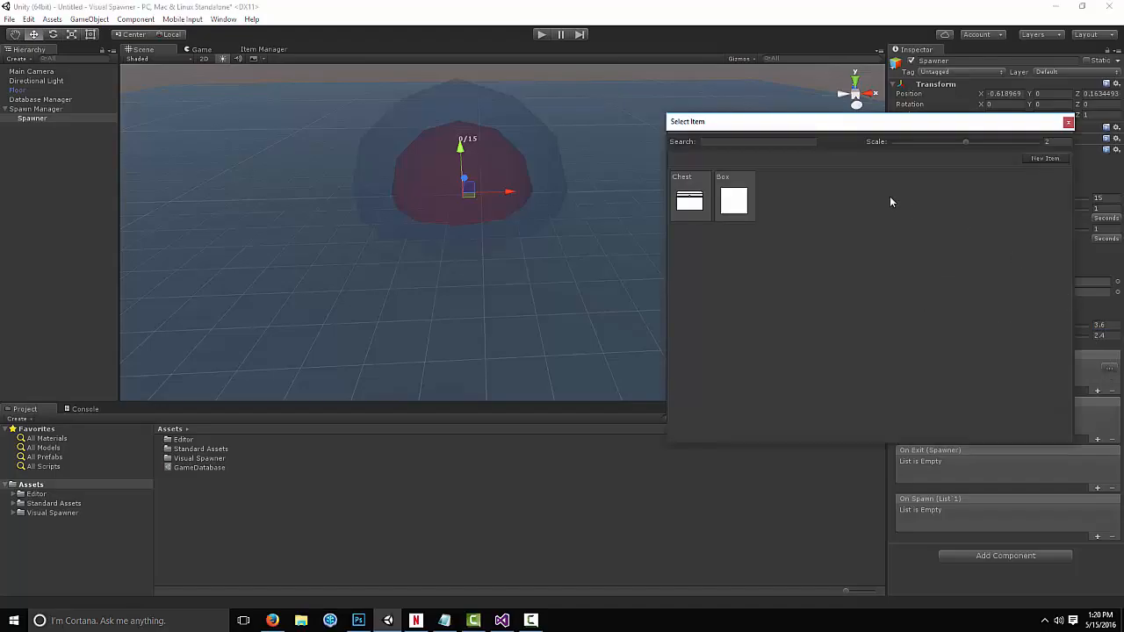
{"action": "left_click_drag", "start_coordinate": [846, 124], "coordinate": [681, 230]}
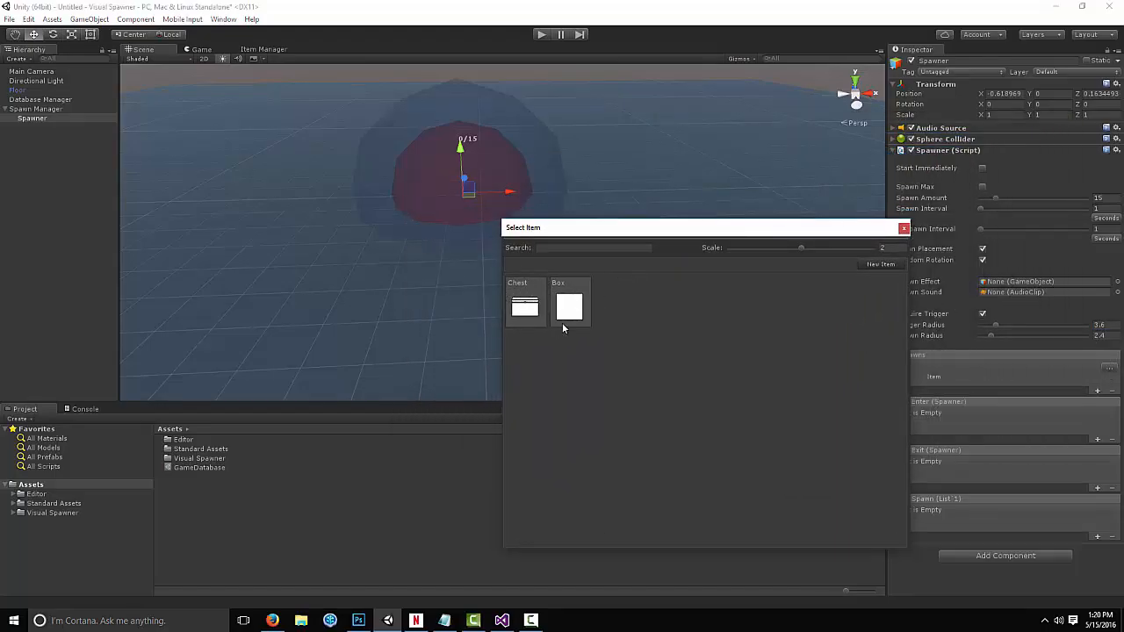
{"action": "double_click", "coordinate": [525, 304]}
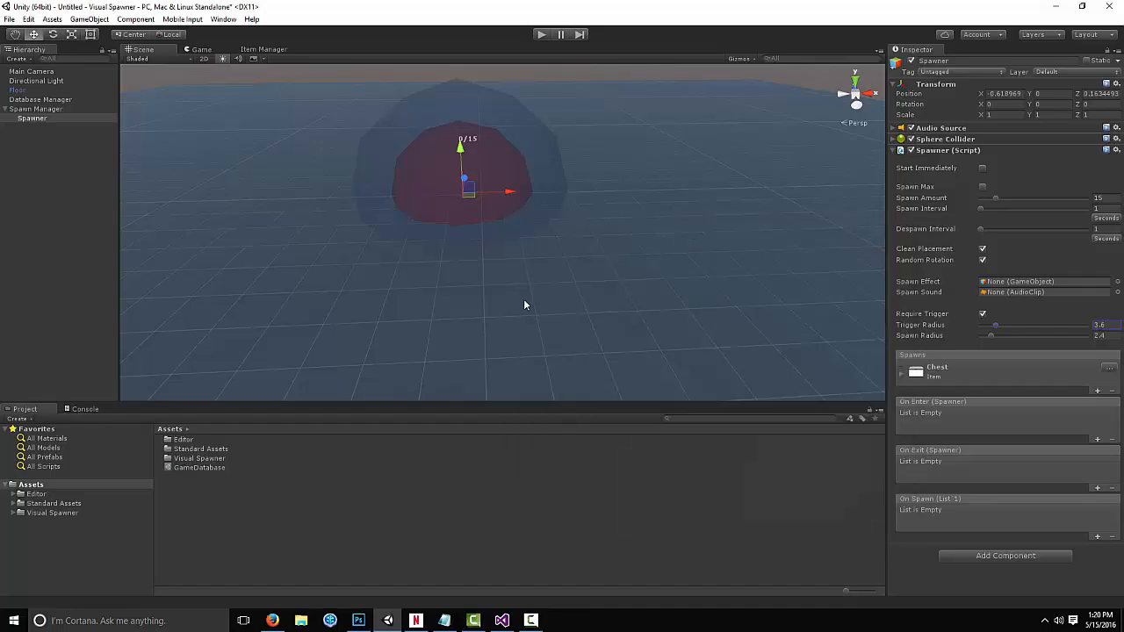
Set the Chest entry's Loot to Loot Package #1
{"action": "left_click", "coordinate": [901, 374]}
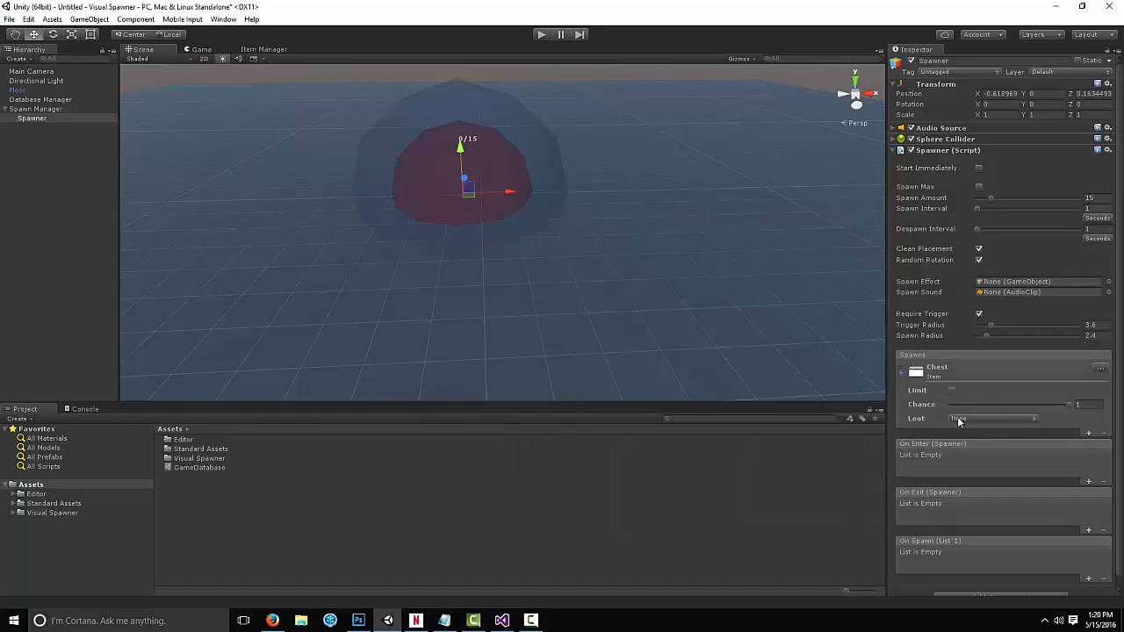
{"action": "left_click", "coordinate": [958, 420]}
{"action": "left_click", "coordinate": [1010, 443]}
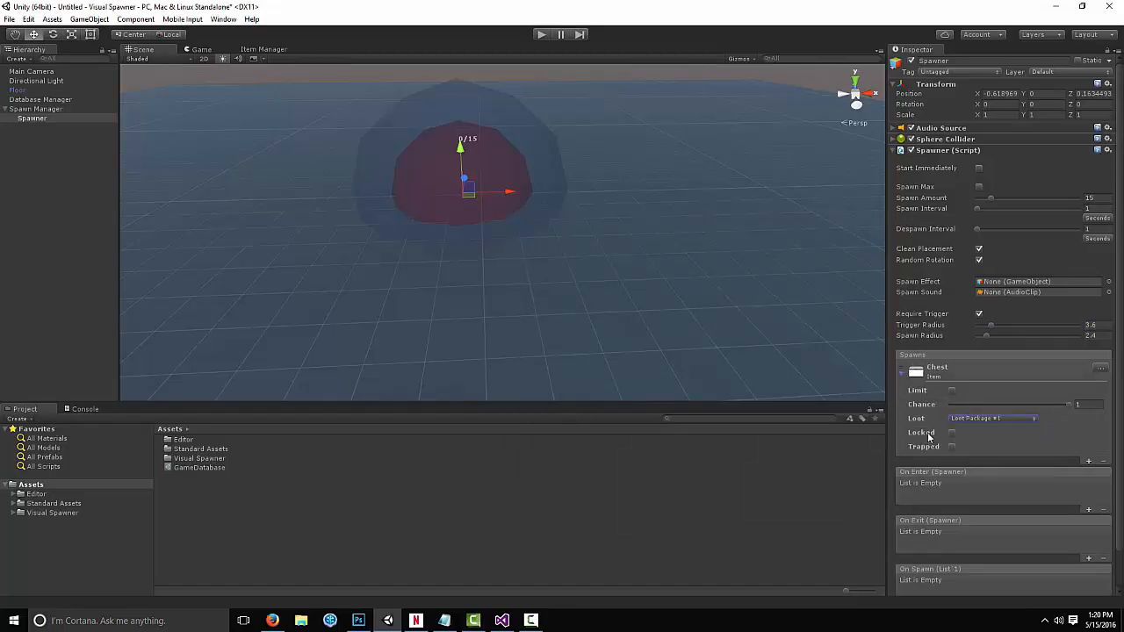
Enable Locked and Trapped on the Chest entry, with difficulty ranges about 32-51 and 17-33
{"action": "left_click", "coordinate": [952, 433]}
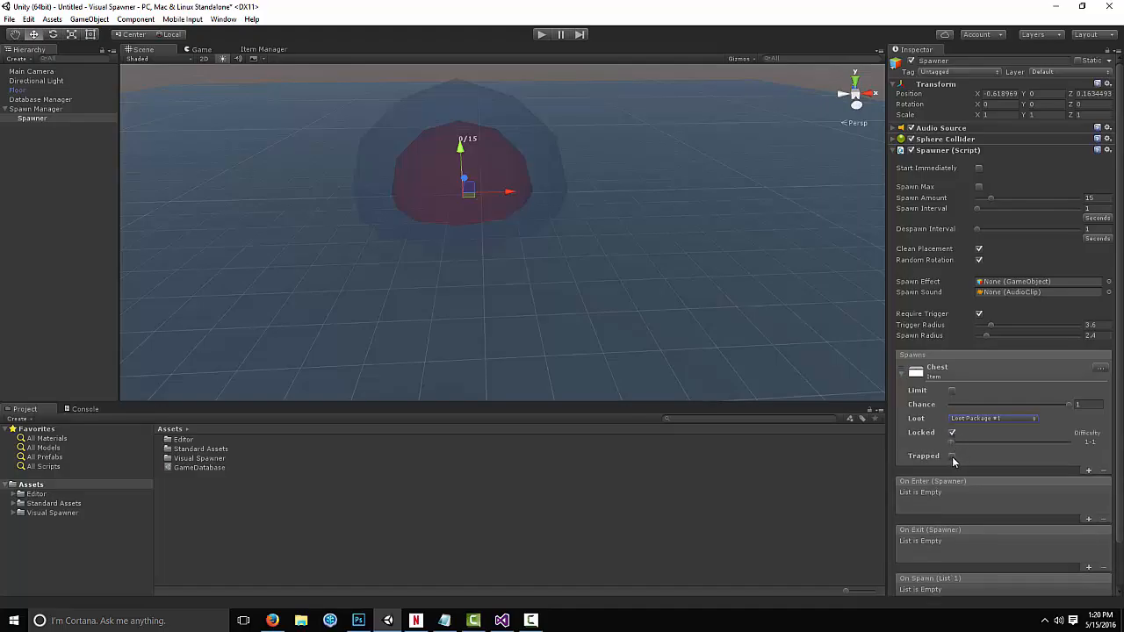
{"action": "left_click", "coordinate": [952, 457]}
{"action": "left_click_drag", "start_coordinate": [952, 443], "coordinate": [967, 448]}
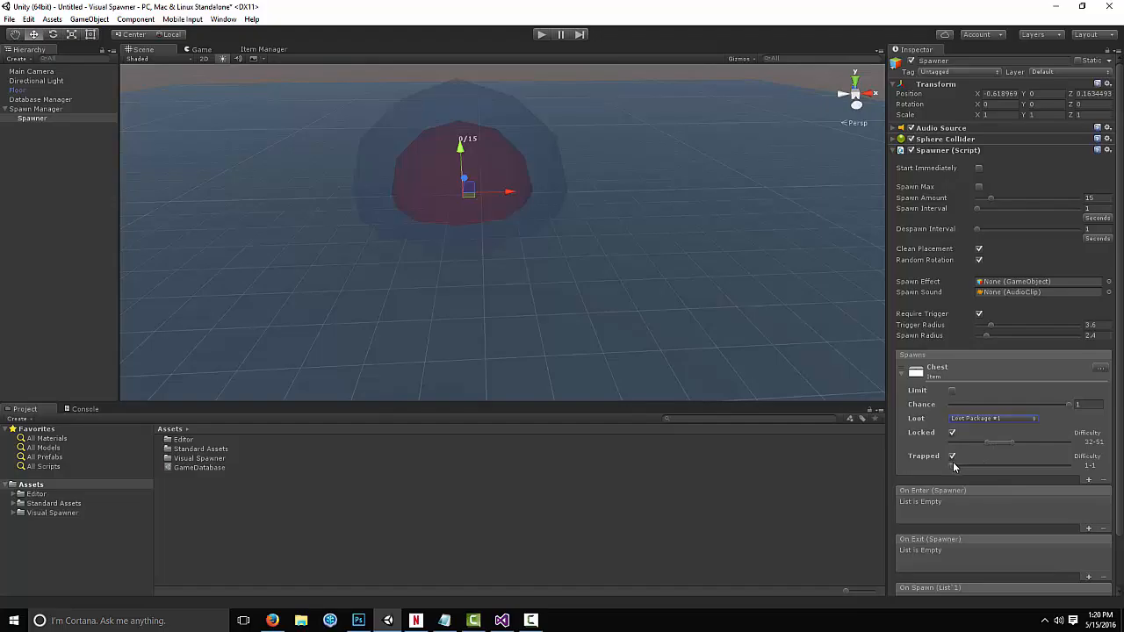
{"action": "mouse_move", "coordinate": [990, 466]}
{"action": "left_mouse_down"}
{"action": "mouse_move", "coordinate": [1001, 466]}
{"action": "mouse_move", "coordinate": [974, 467]}
{"action": "left_mouse_up"}
Enable Limit on the Chest entry and set its limit to 5
{"action": "left_click_drag", "start_coordinate": [1064, 406], "coordinate": [986, 412]}
{"action": "left_click", "coordinate": [1089, 404]}
{"action": "left_click", "coordinate": [1101, 200]}
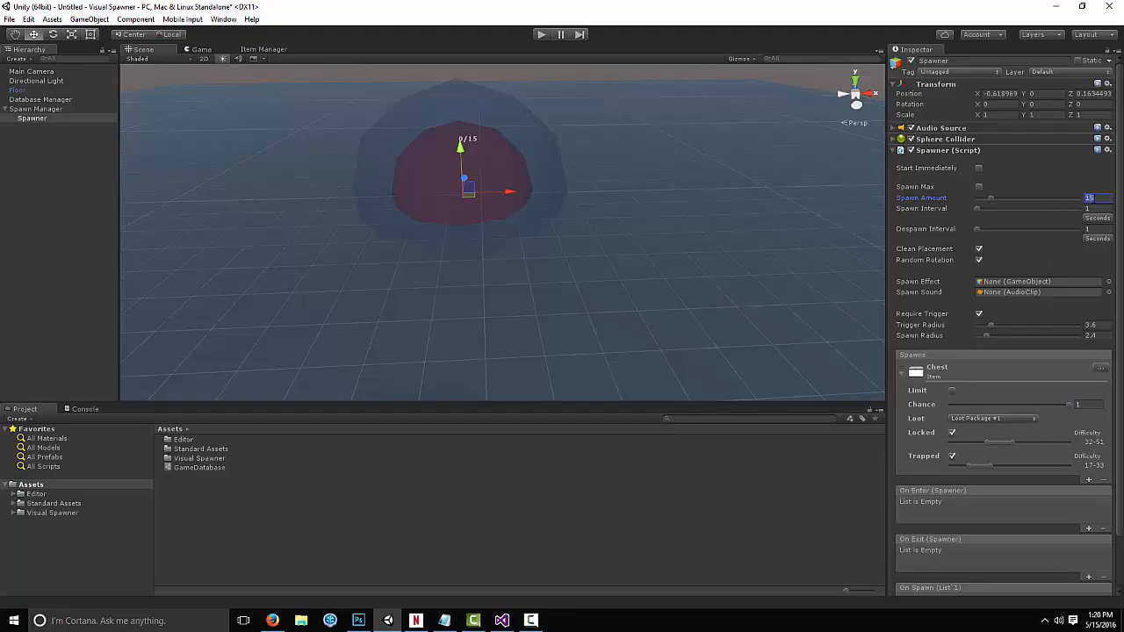
{"action": "left_click", "coordinate": [953, 392]}
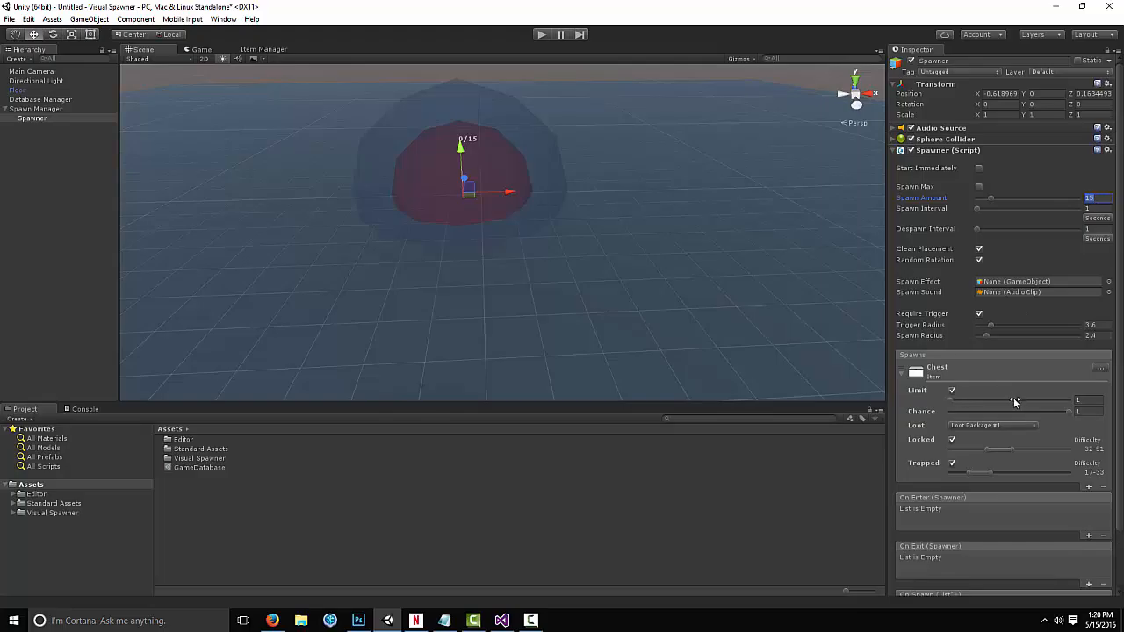
{"action": "left_click", "coordinate": [1085, 400]}
Add a second spawn entry and assign the Box item to it
{"action": "left_click", "coordinate": [1088, 487]}
{"action": "left_click", "coordinate": [902, 338]}
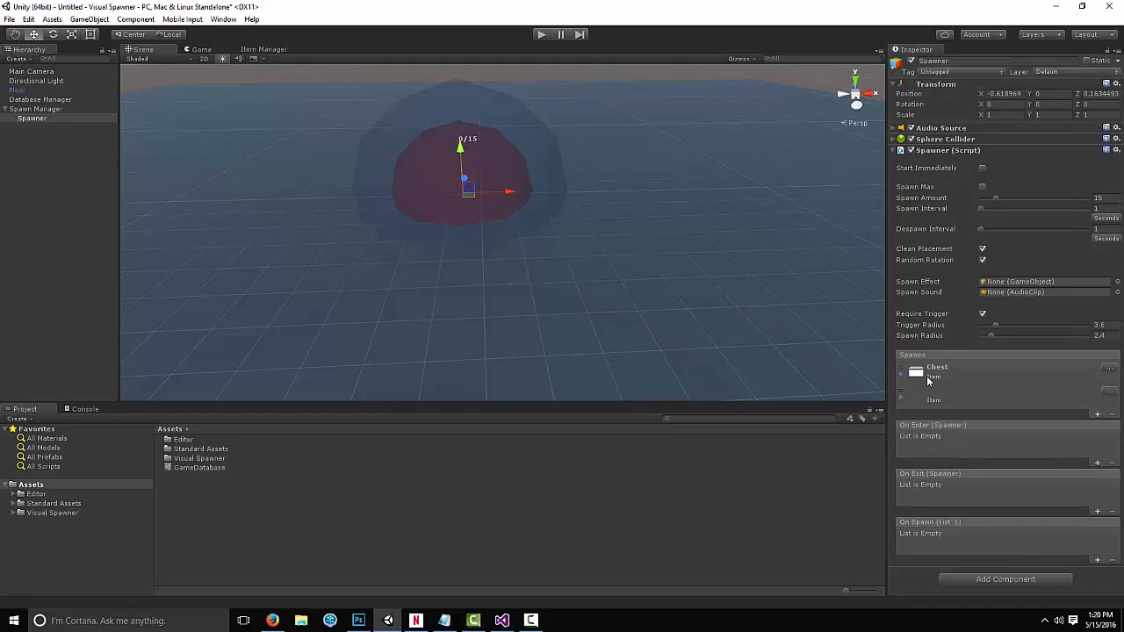
{"action": "left_click", "coordinate": [902, 397]}
{"action": "left_click", "coordinate": [1097, 392]}
{"action": "left_click", "coordinate": [571, 307]}
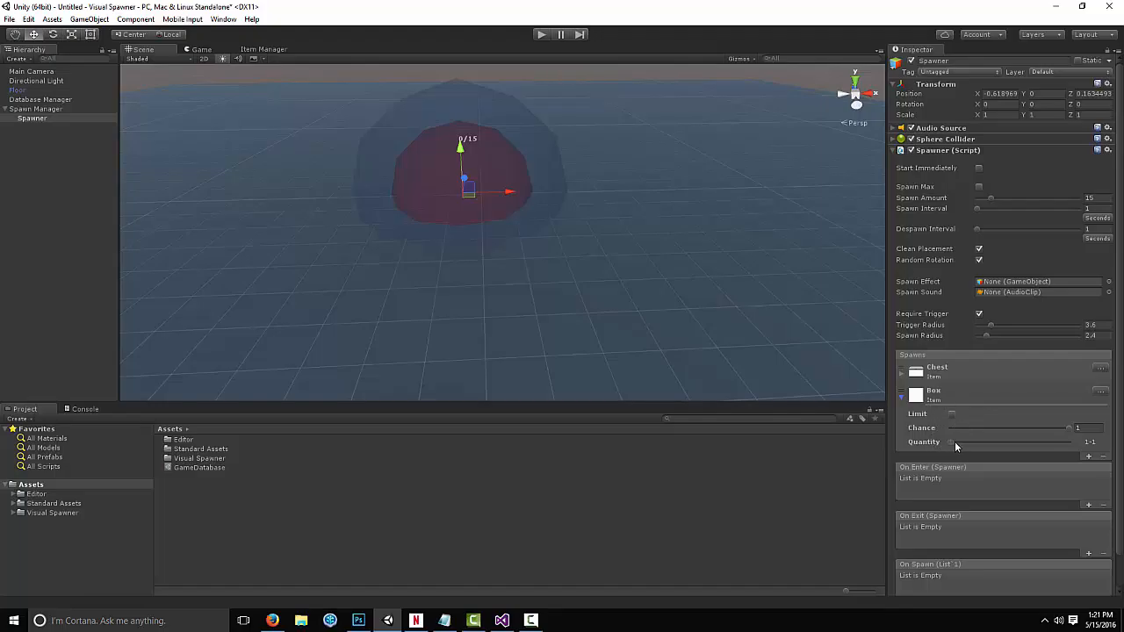
Set the Box entry's Quantity range to about 14-32 and its Chance to 0.5
{"action": "left_click_drag", "start_coordinate": [954, 441], "coordinate": [1000, 441]}
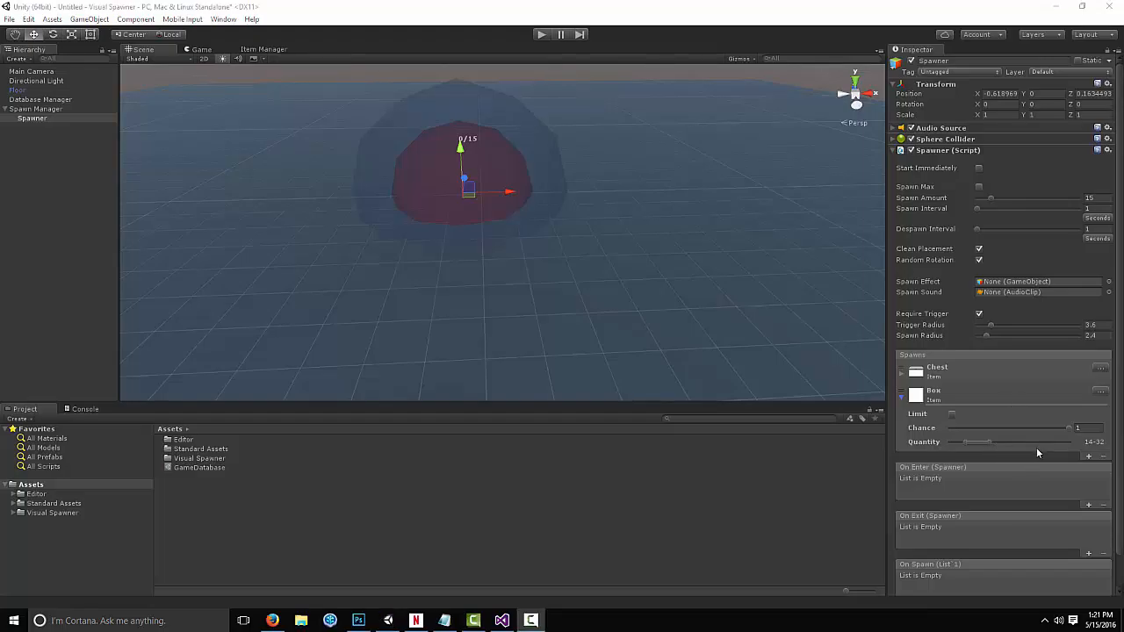
{"action": "left_click", "coordinate": [1087, 428]}
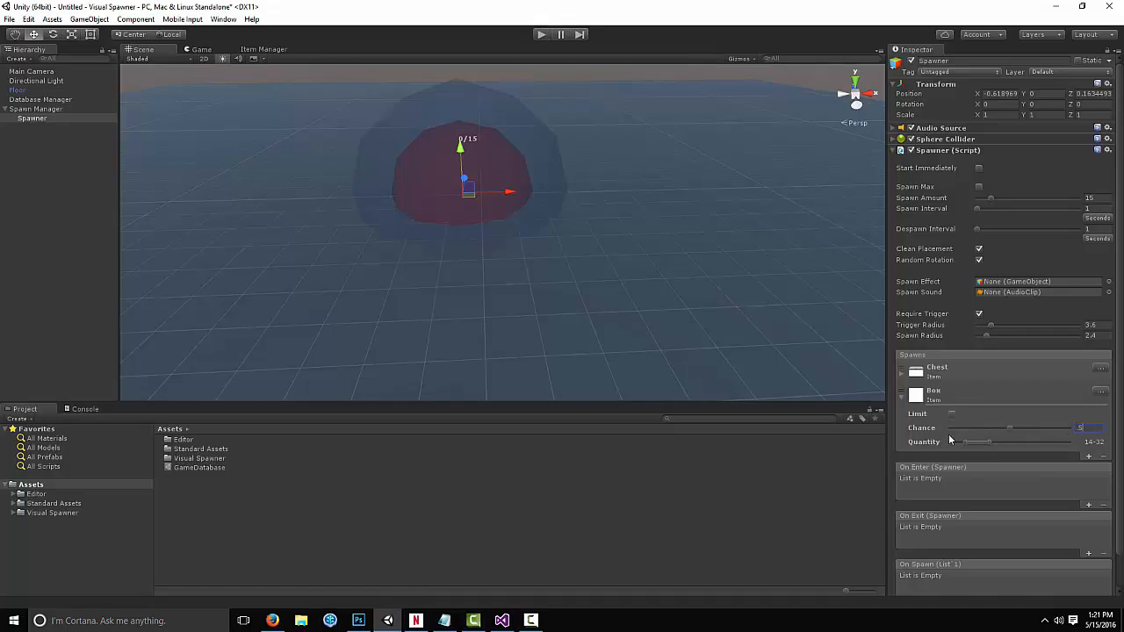
{"action": "left_click", "coordinate": [953, 397]}
Place the ThirdPersonController prefab from Standard Assets into the scene and tag it Player
{"action": "right_click_drag", "start_coordinate": [475, 296], "coordinate": [514, 283]}
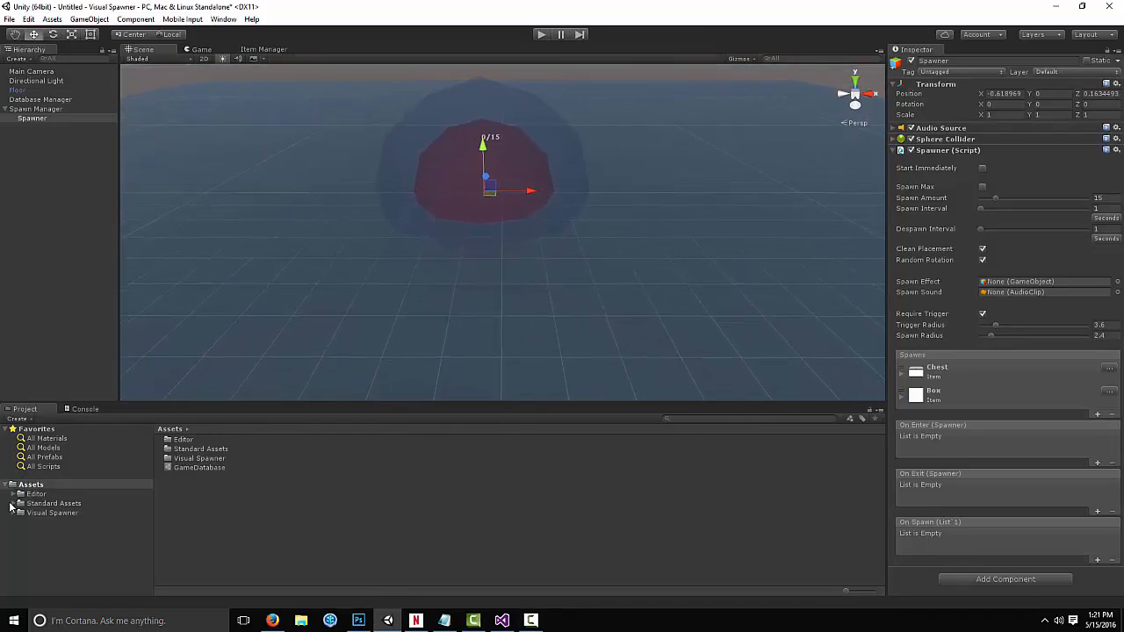
{"action": "left_click", "coordinate": [11, 505]}
{"action": "scroll", "coordinate": [79, 493], "scroll_direction": "down", "scroll_amount": 2}
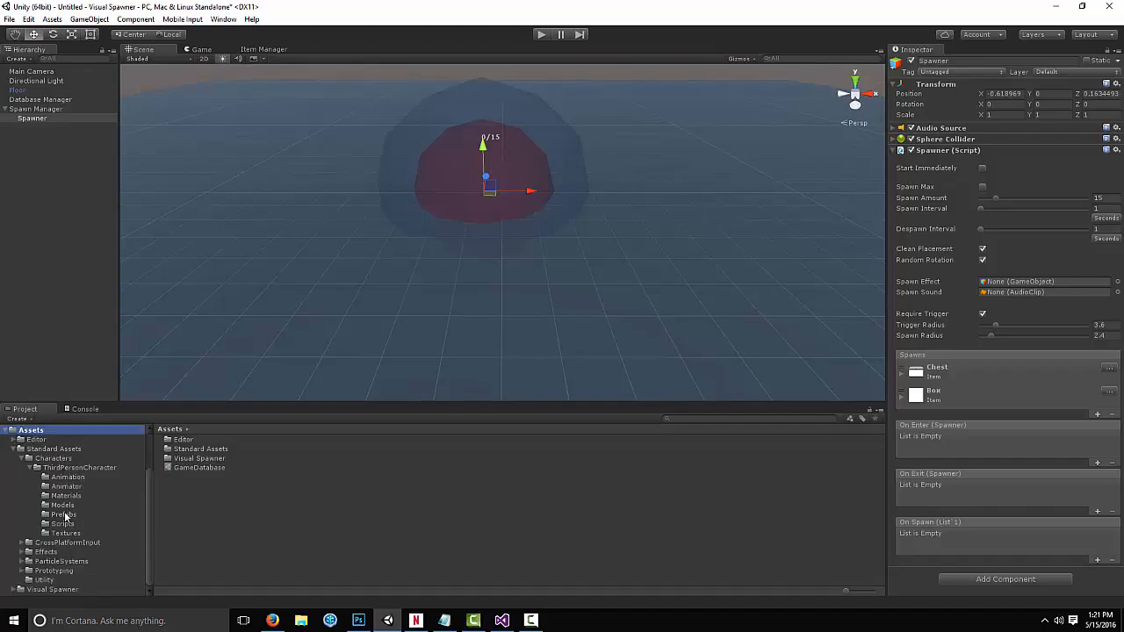
{"action": "left_click", "coordinate": [64, 514]}
{"action": "left_click_drag", "start_coordinate": [174, 450], "coordinate": [492, 337]}
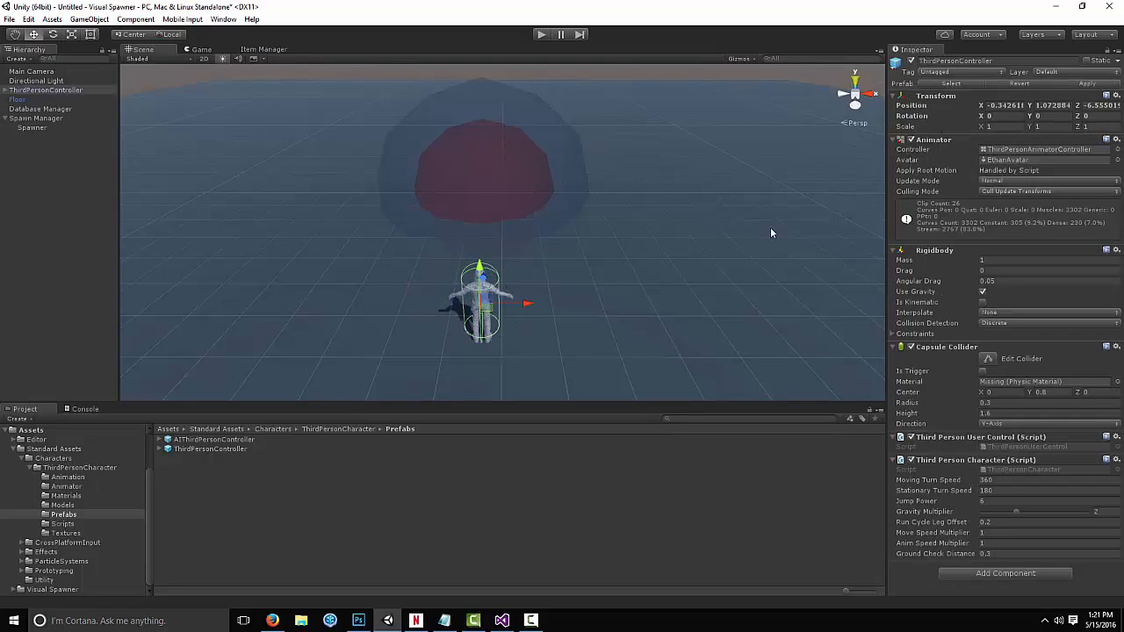
{"action": "left_click", "coordinate": [943, 72]}
{"action": "left_click", "coordinate": [951, 148]}
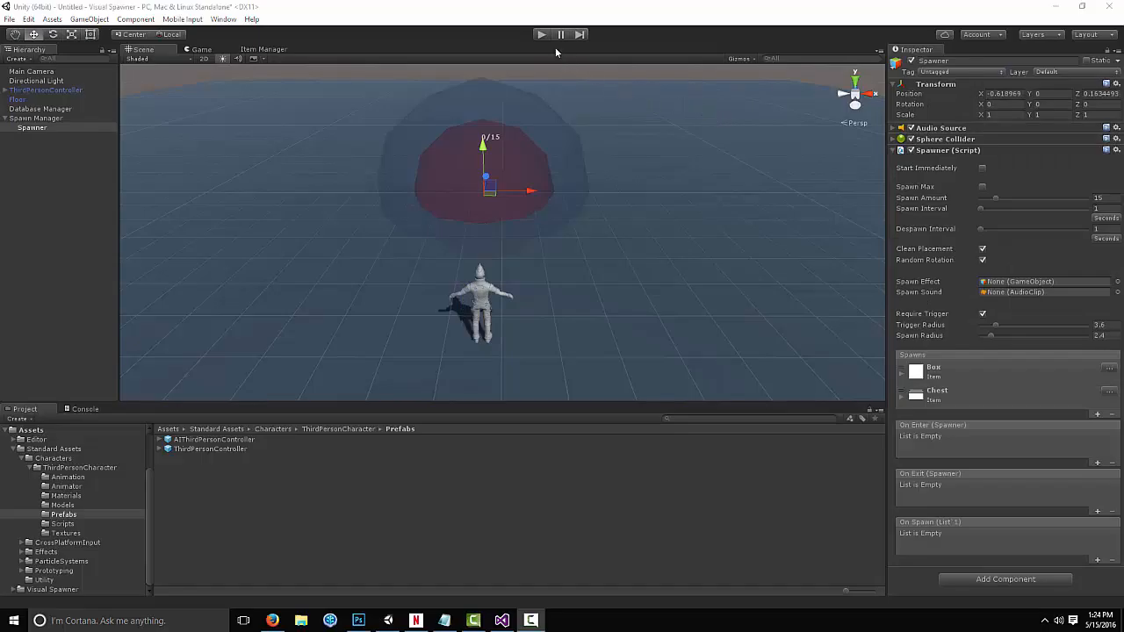
Play the scene and walk the character into the spawner's trigger to test spawning
{"action": "left_click", "coordinate": [541, 35]}
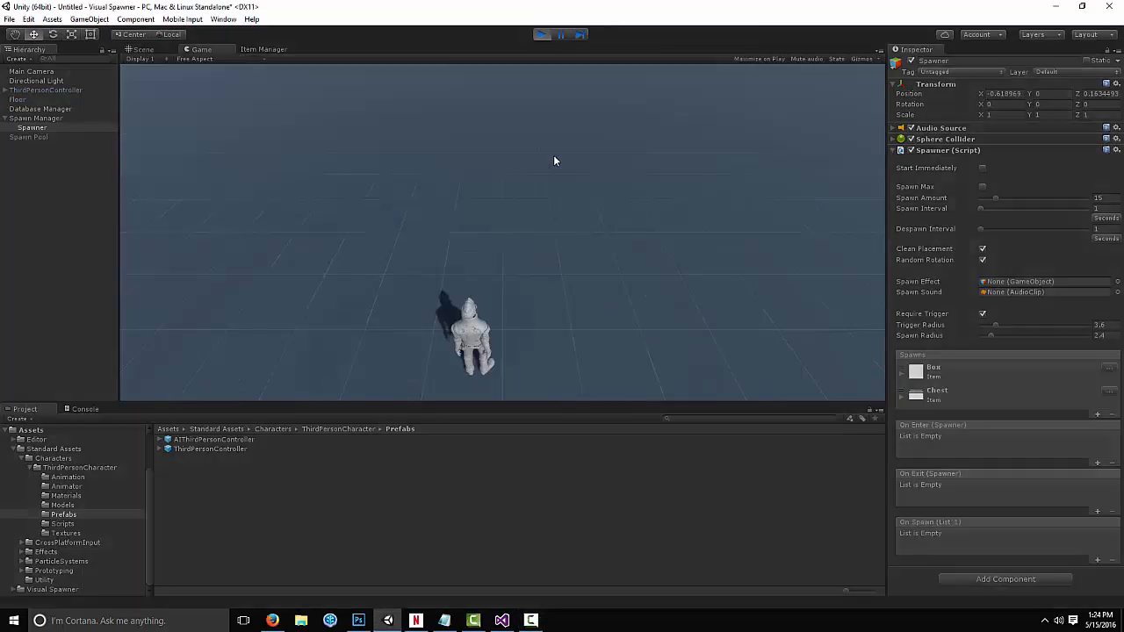
{"action": "key", "text": "w"}
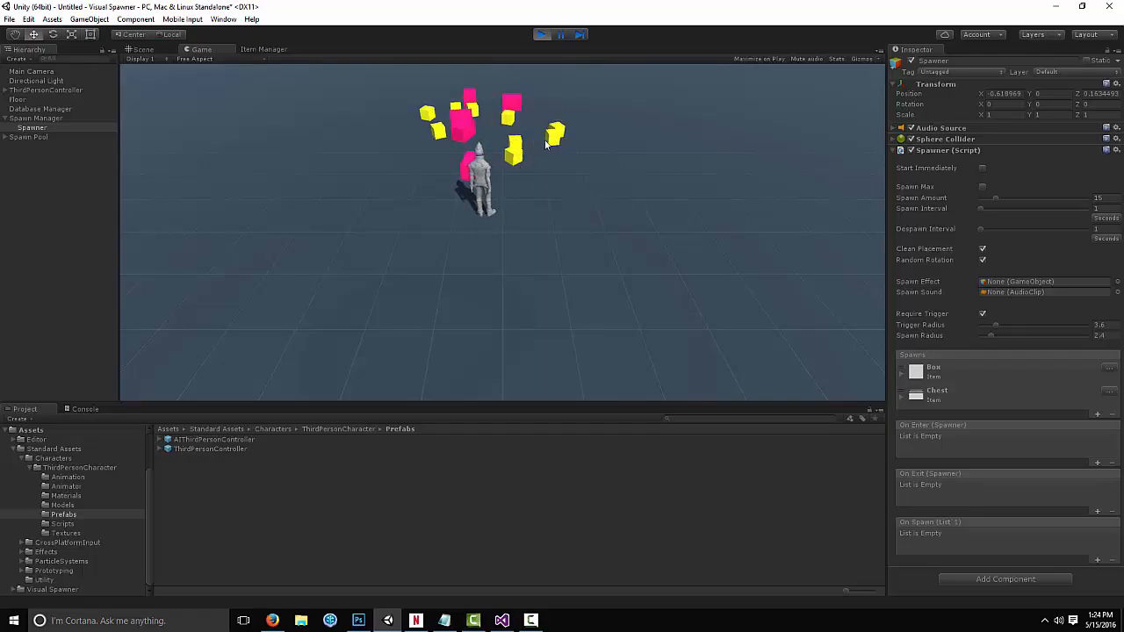
{"action": "left_click", "coordinate": [983, 260]}
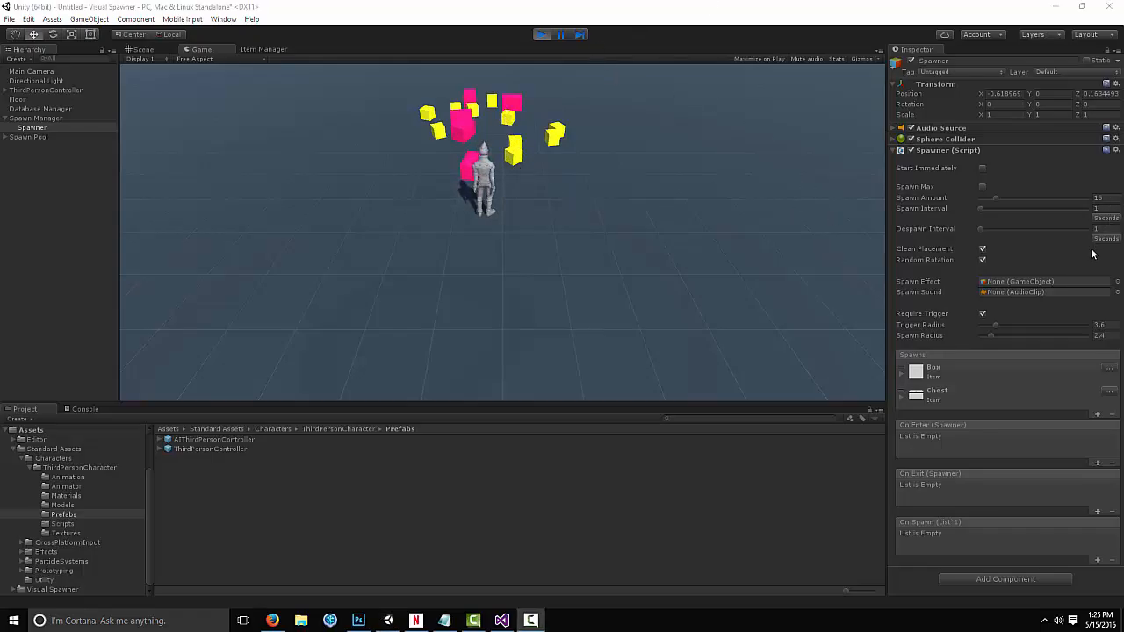
{"action": "left_click", "coordinate": [592, 231]}
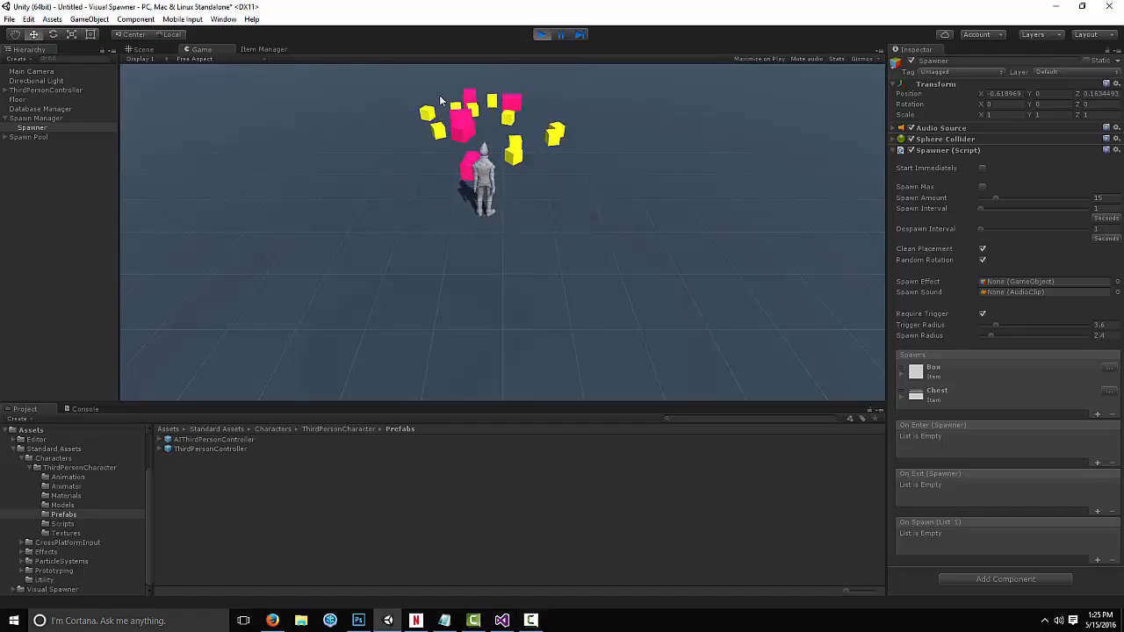
{"action": "key", "text": "s"}
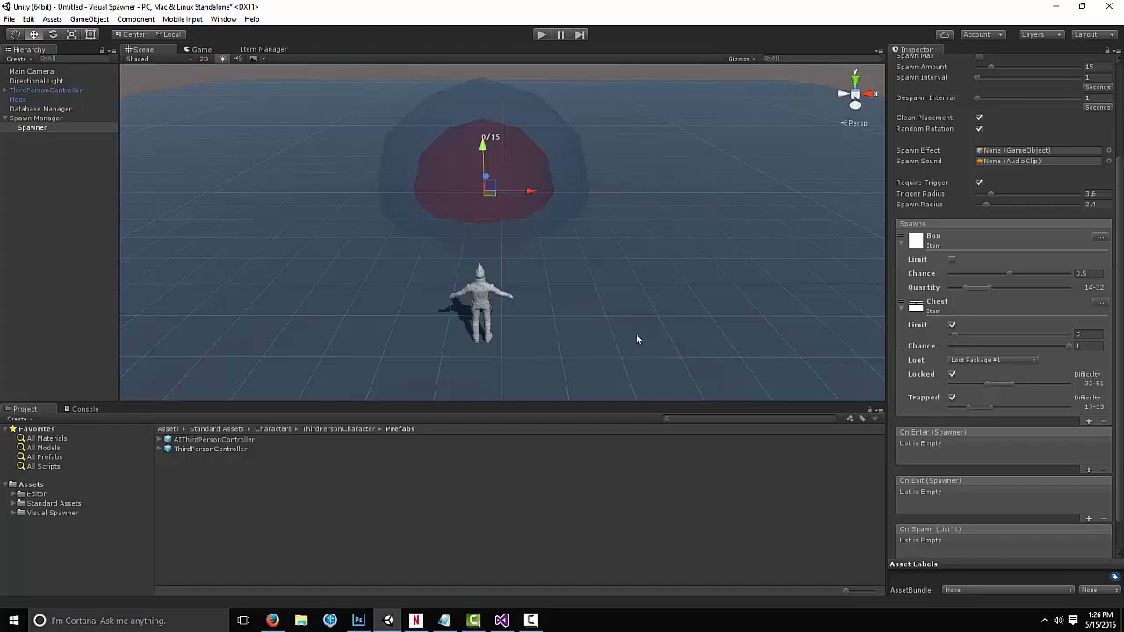
Add the Canvas prefab from the Visual Spawner Prefab folder to the scene
{"action": "left_click", "coordinate": [13, 514]}
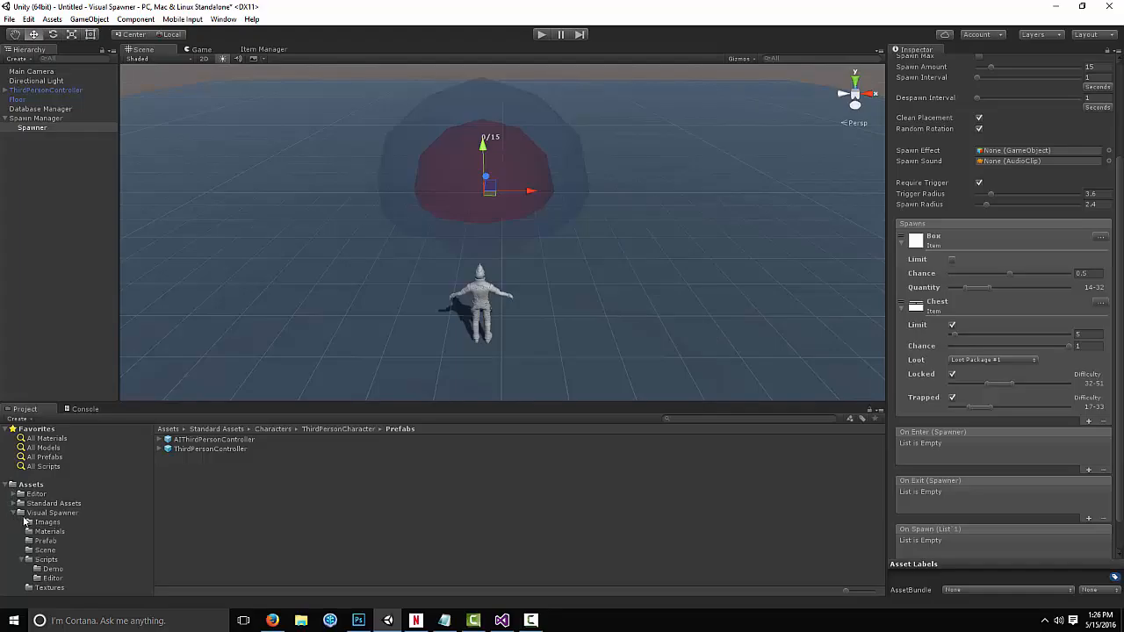
{"action": "left_click", "coordinate": [46, 540]}
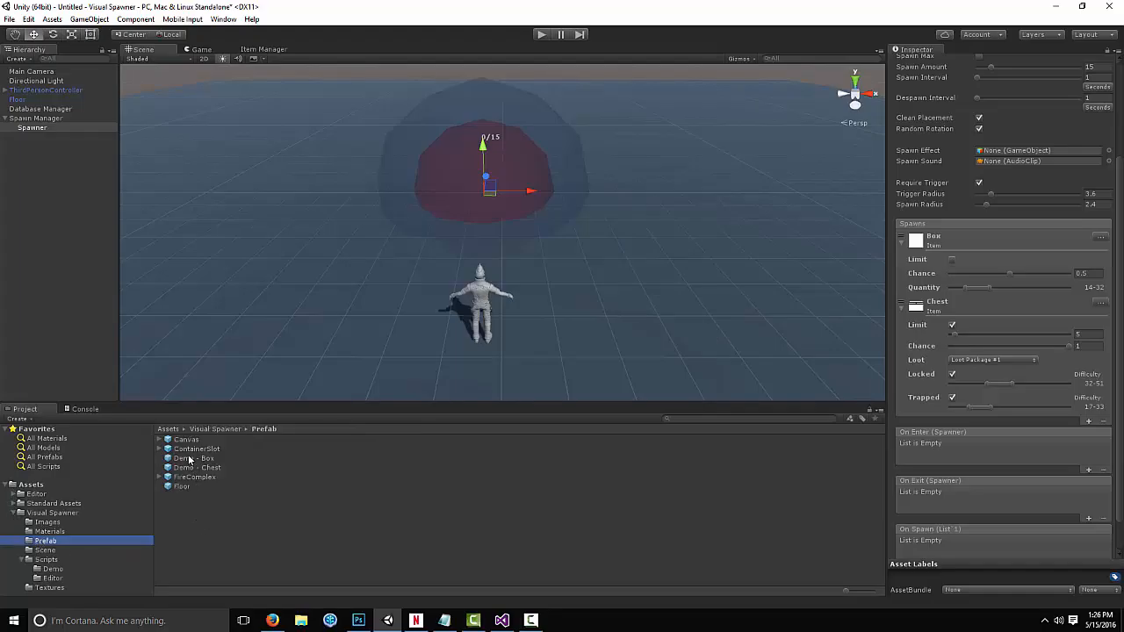
{"action": "left_click_drag", "start_coordinate": [182, 440], "coordinate": [48, 213]}
{"action": "left_click", "coordinate": [6, 137]}
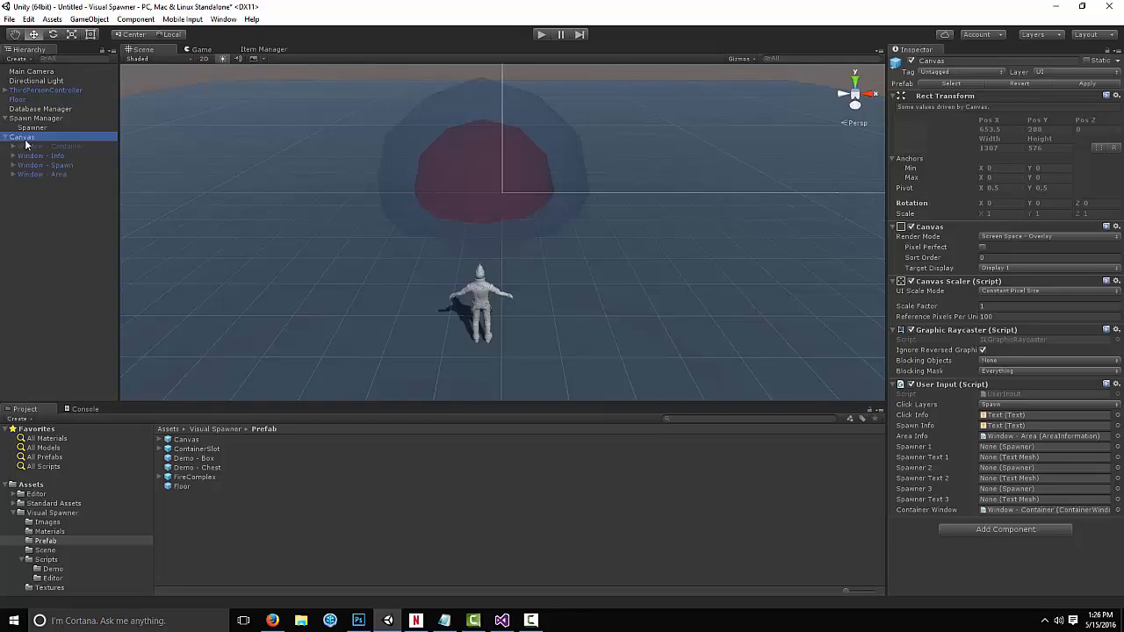
{"action": "left_click", "coordinate": [6, 137]}
Add an On Enter event on the spawner that calls the Canvas's UserInput.SetSpawn
{"action": "left_click", "coordinate": [37, 128]}
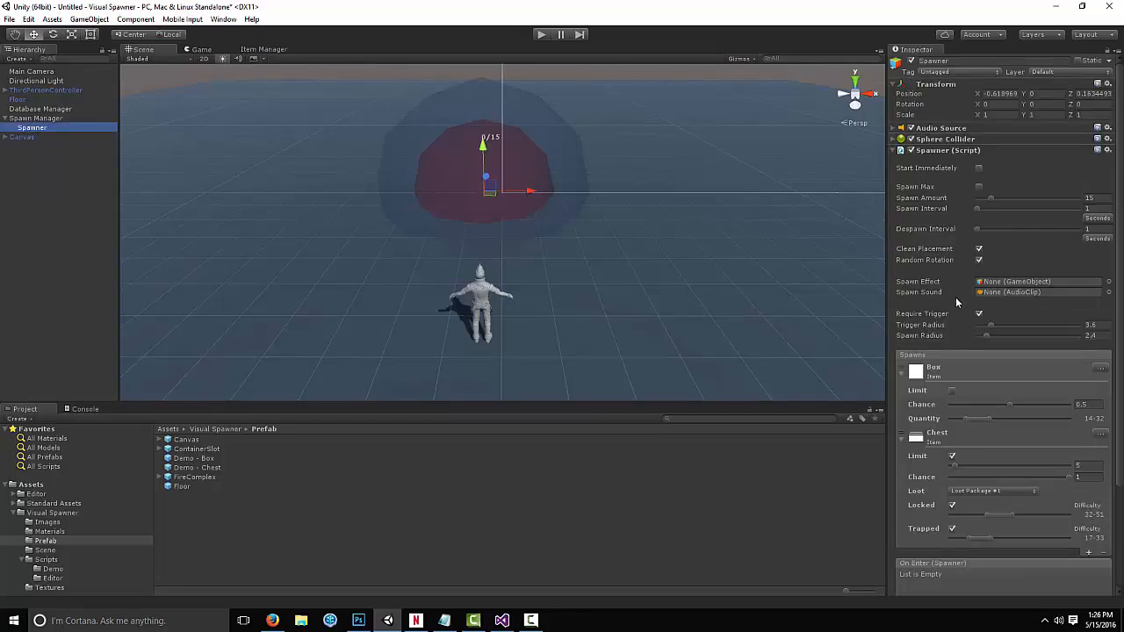
{"action": "scroll", "coordinate": [974, 314], "scroll_direction": "down", "scroll_amount": 5}
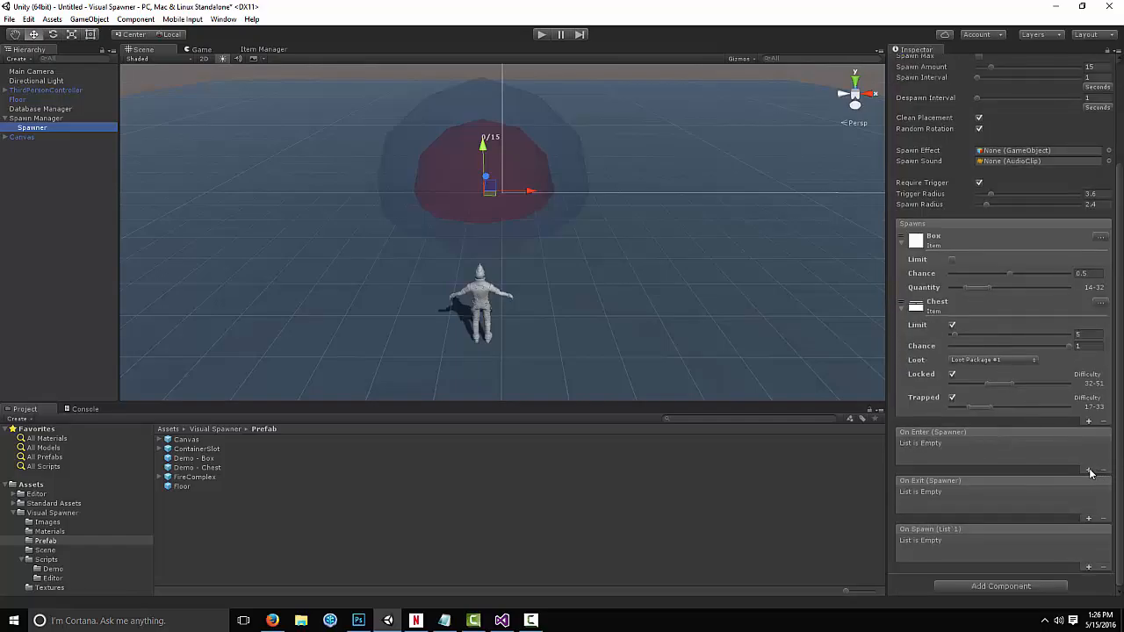
{"action": "left_click", "coordinate": [1088, 470]}
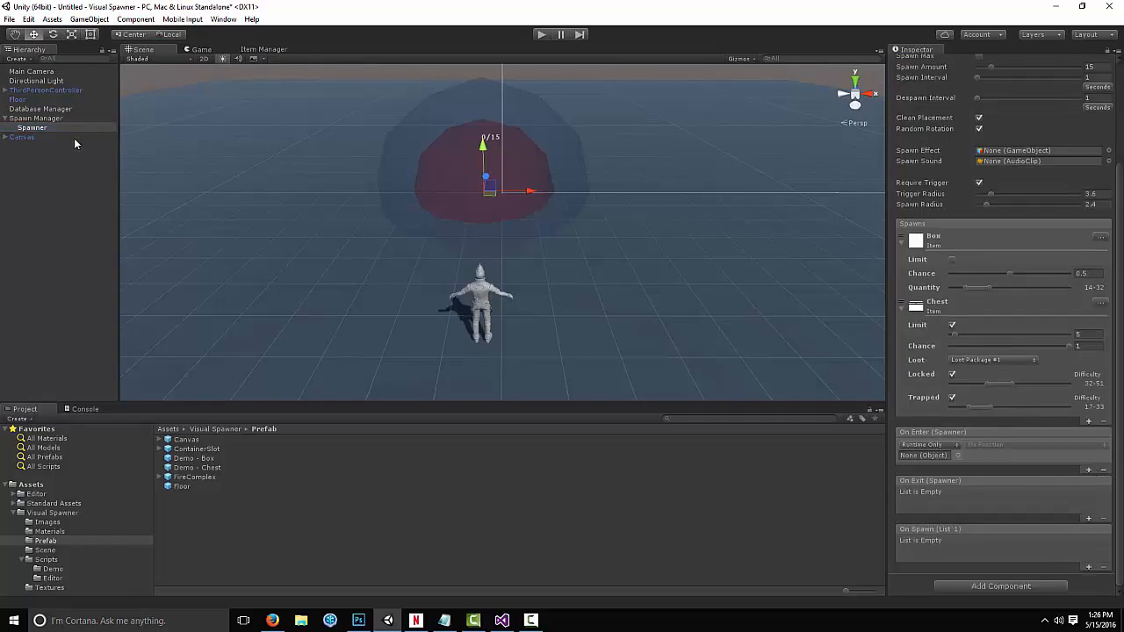
{"action": "left_click_drag", "start_coordinate": [74, 137], "coordinate": [923, 454]}
{"action": "left_click", "coordinate": [988, 444]}
{"action": "mouse_move", "coordinate": [1022, 539]}
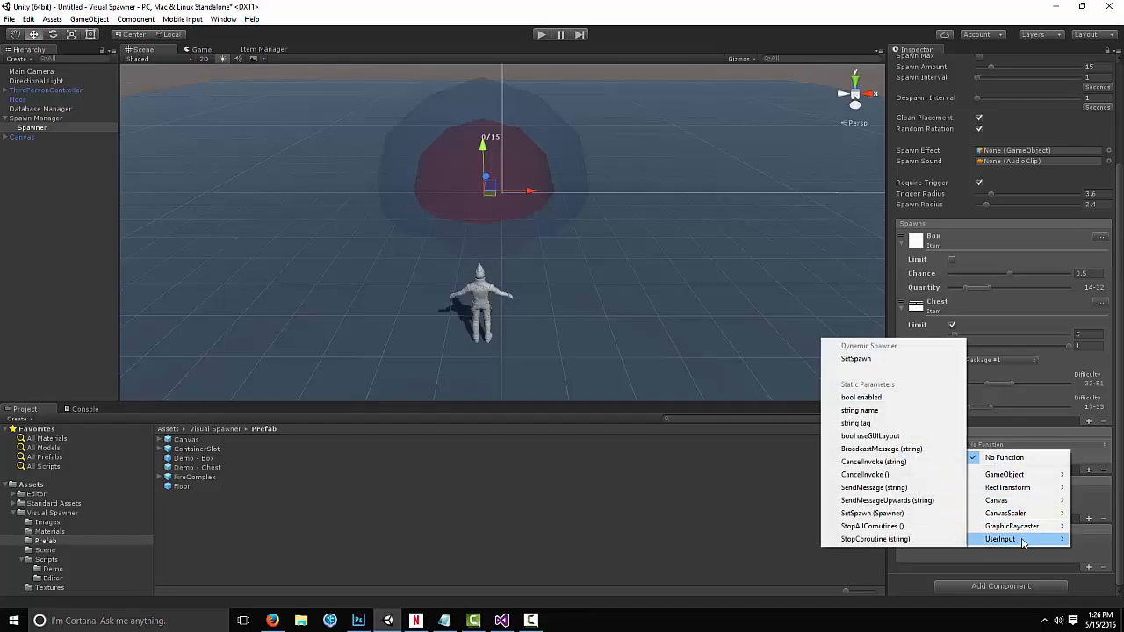
{"action": "left_click", "coordinate": [864, 360]}
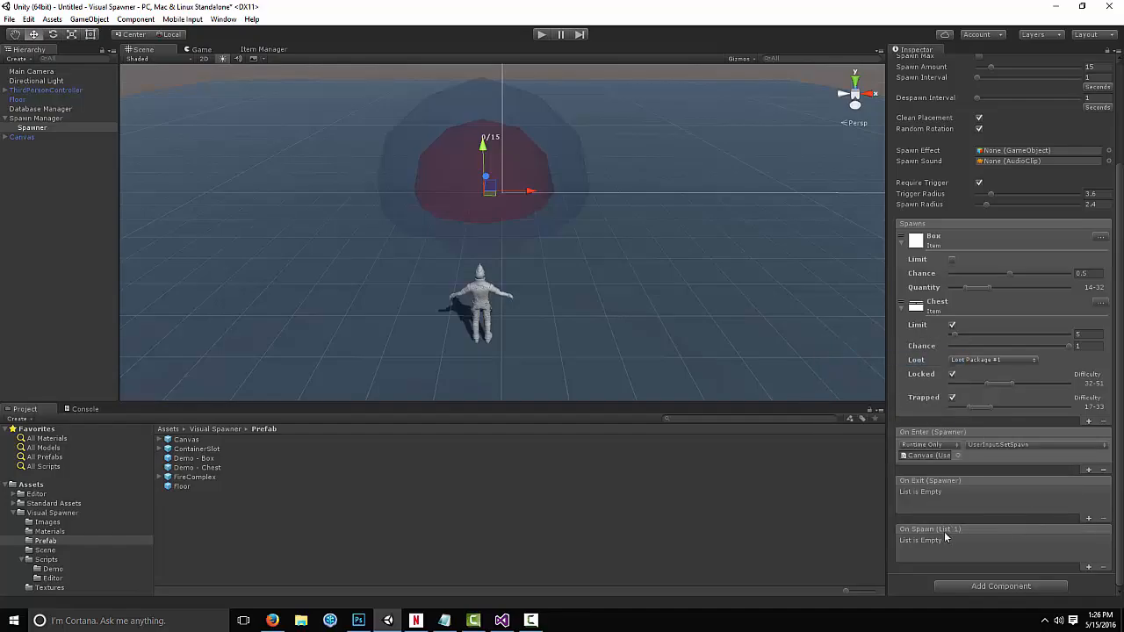
Add an On Spawn event on the spawner that calls the Canvas's UserInput.Spawned
{"action": "left_click", "coordinate": [1089, 568]}
{"action": "left_click_drag", "start_coordinate": [21, 137], "coordinate": [914, 555]}
{"action": "left_click", "coordinate": [986, 544]}
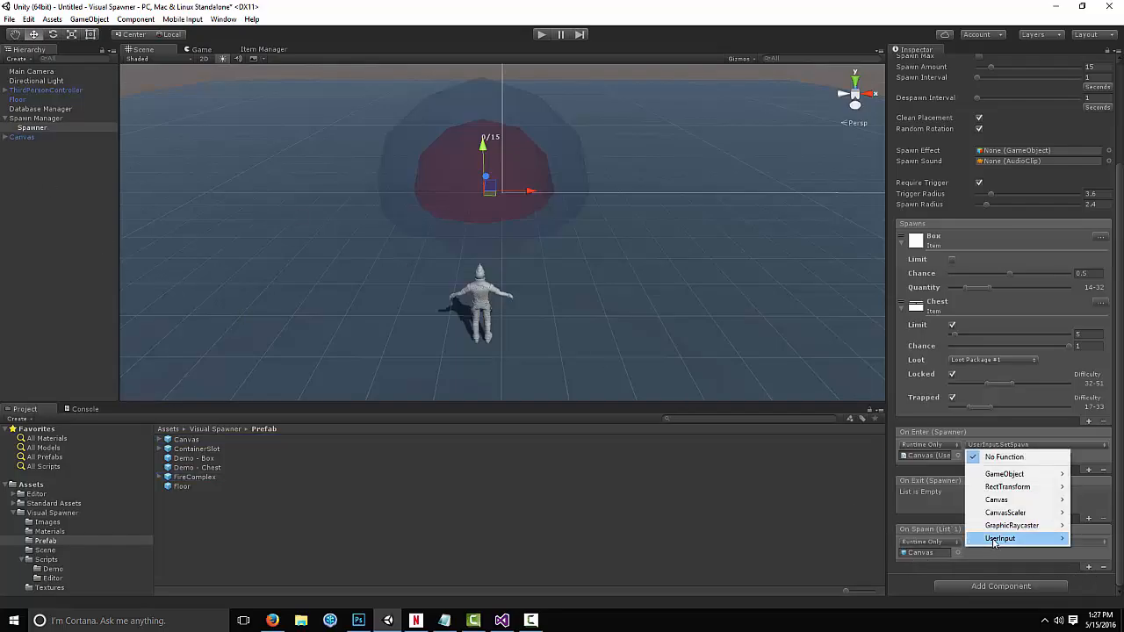
{"action": "mouse_move", "coordinate": [1000, 538]}
{"action": "left_click", "coordinate": [875, 358]}
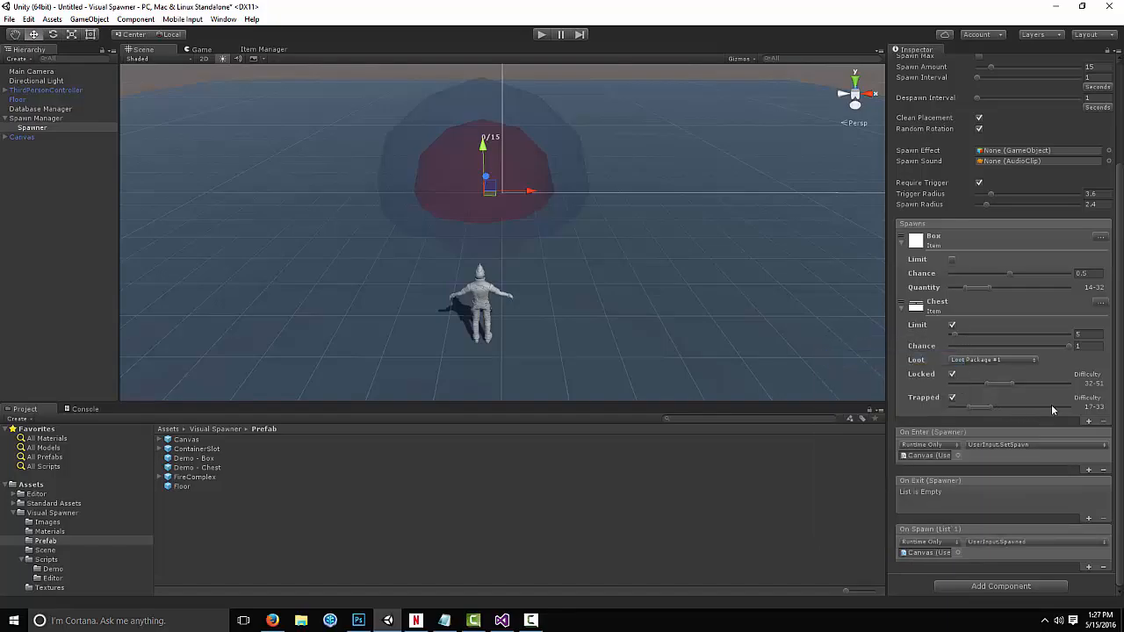
Play the scene, walk into the spawner, and select spawned chests and boxes to inspect and destroy them
{"action": "left_click", "coordinate": [541, 34]}
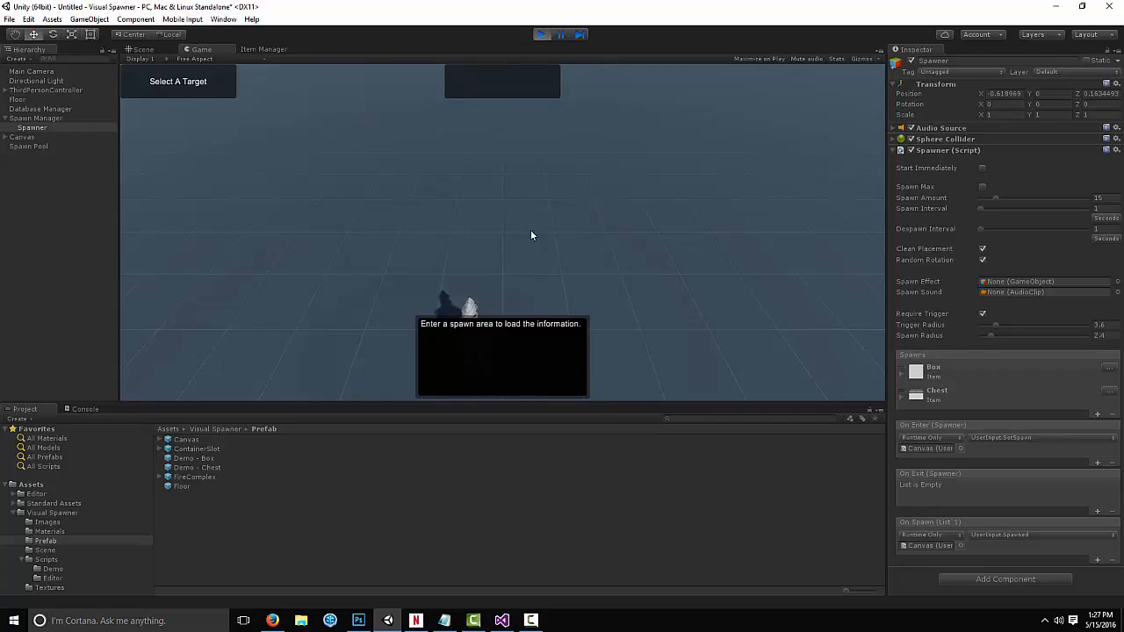
{"action": "key", "text": "w"}
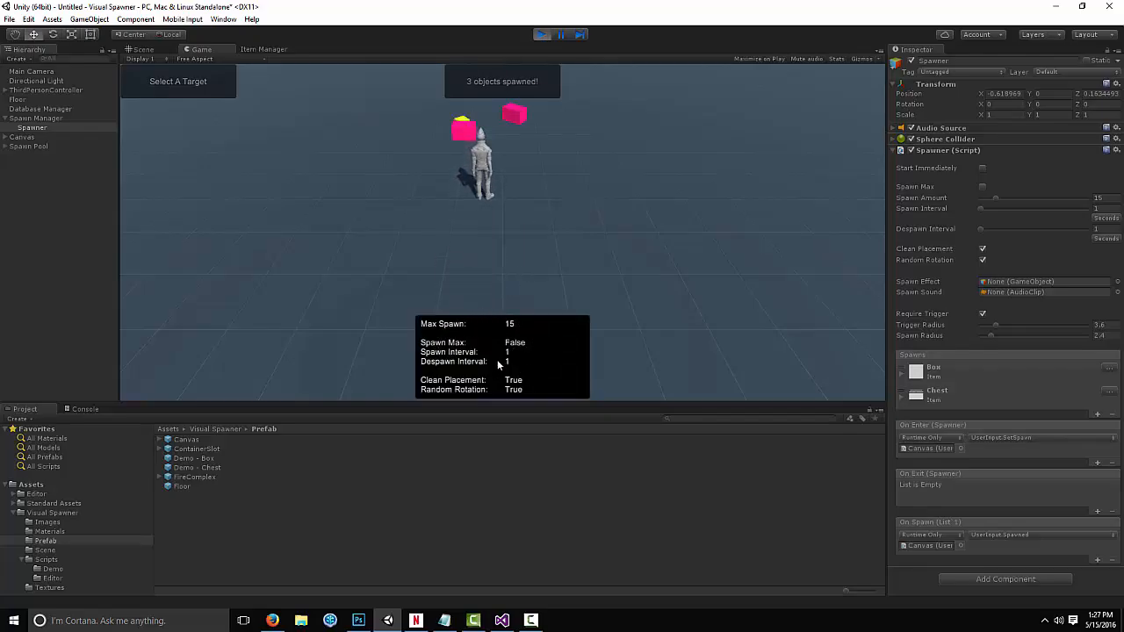
{"action": "left_click", "coordinate": [515, 114]}
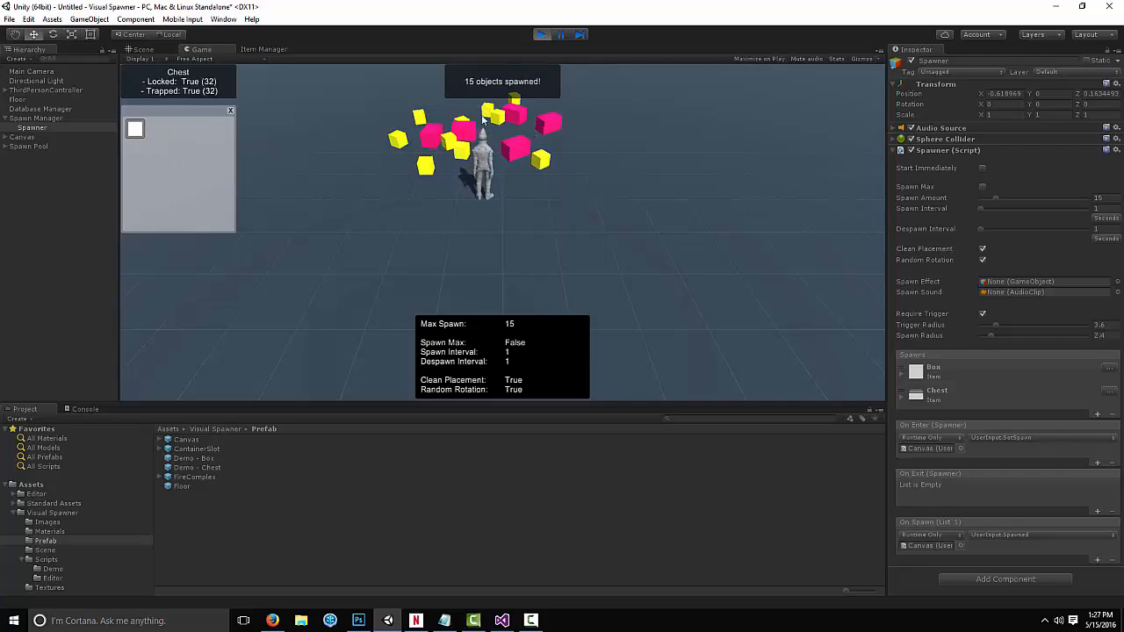
{"action": "left_click", "coordinate": [420, 121]}
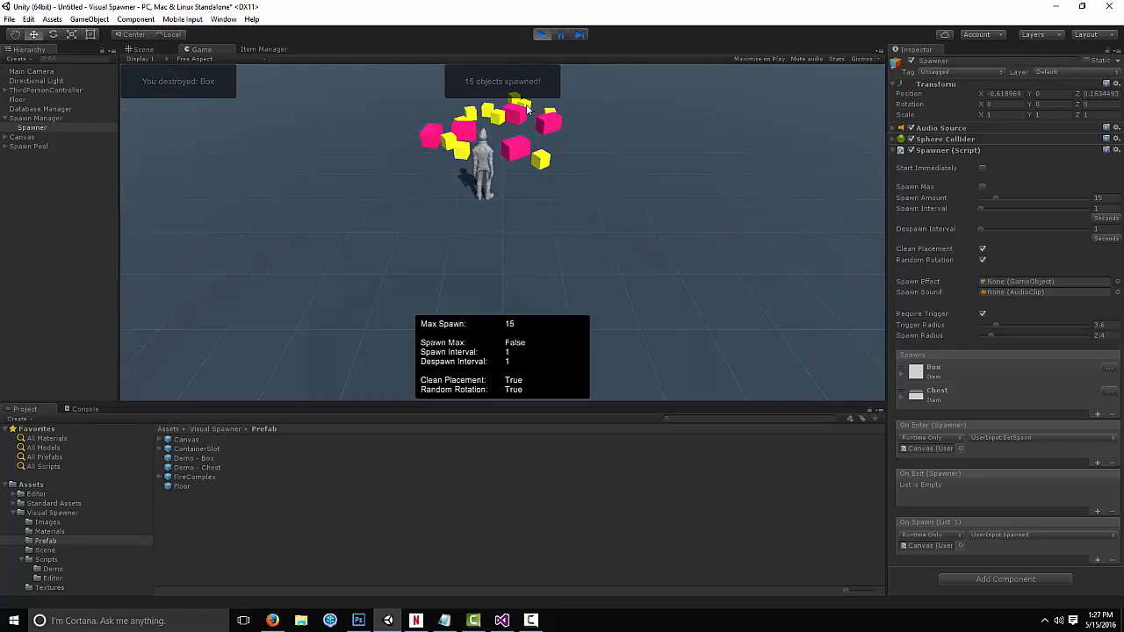
{"action": "left_click", "coordinate": [524, 106]}
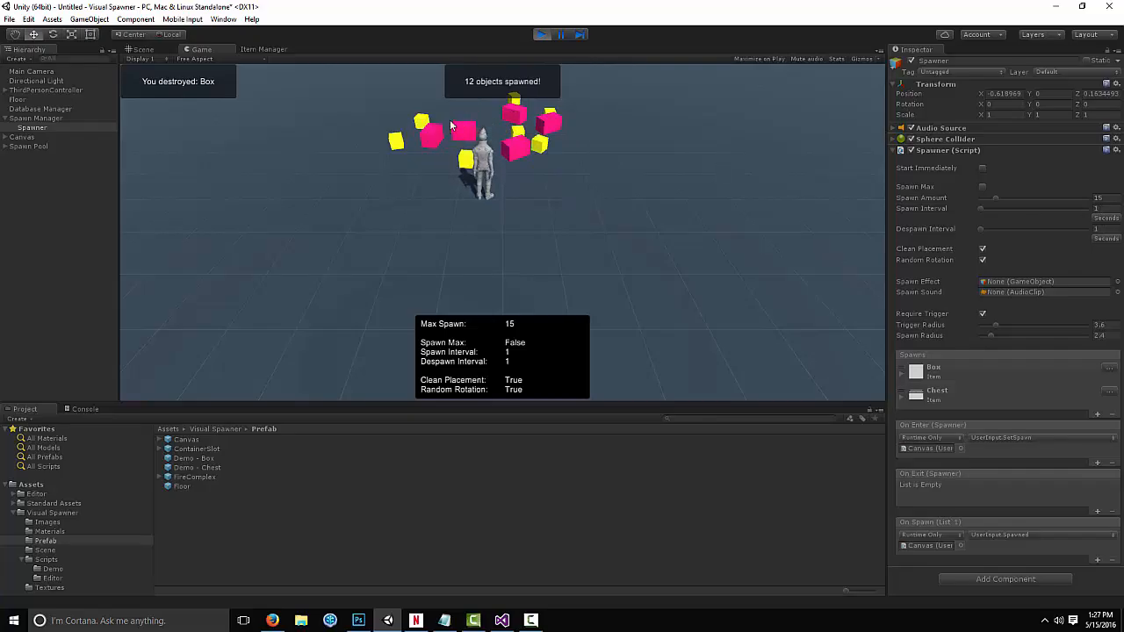
{"action": "left_click", "coordinate": [546, 114]}
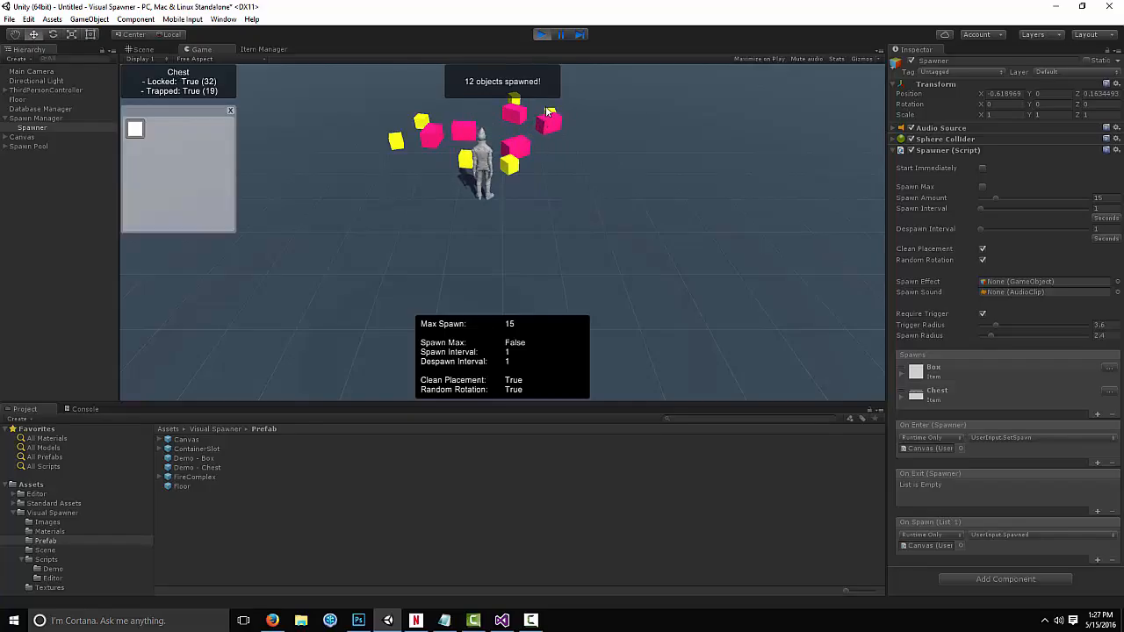